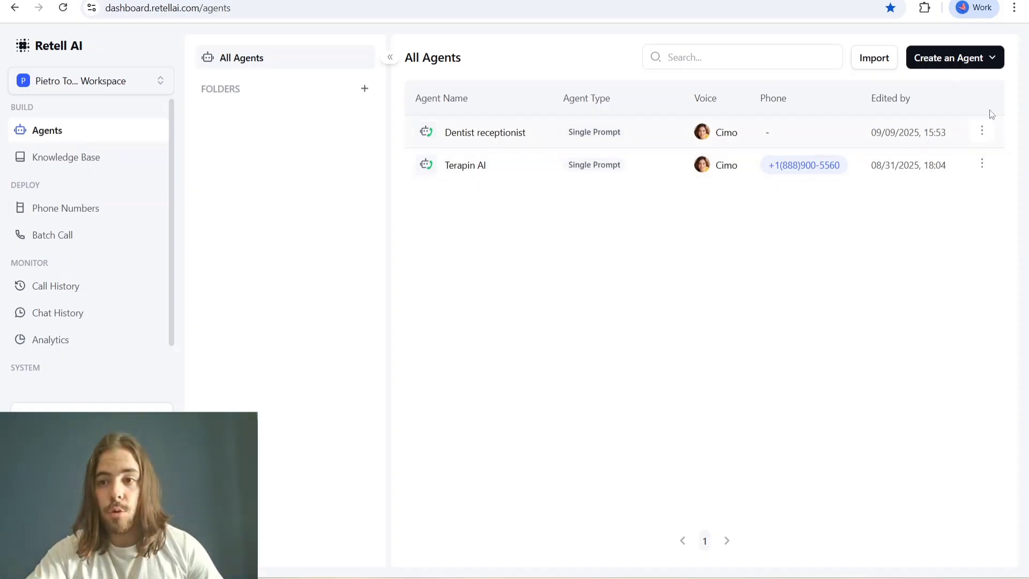
- Create a voice agent of the Single Prompt Agent type, starting from blank
click(972, 64)
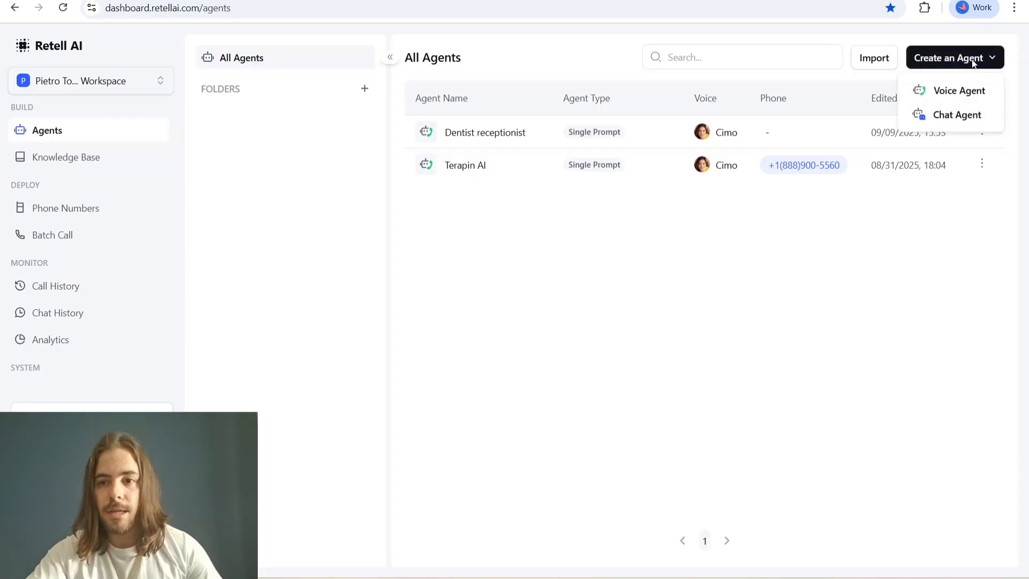
click(975, 90)
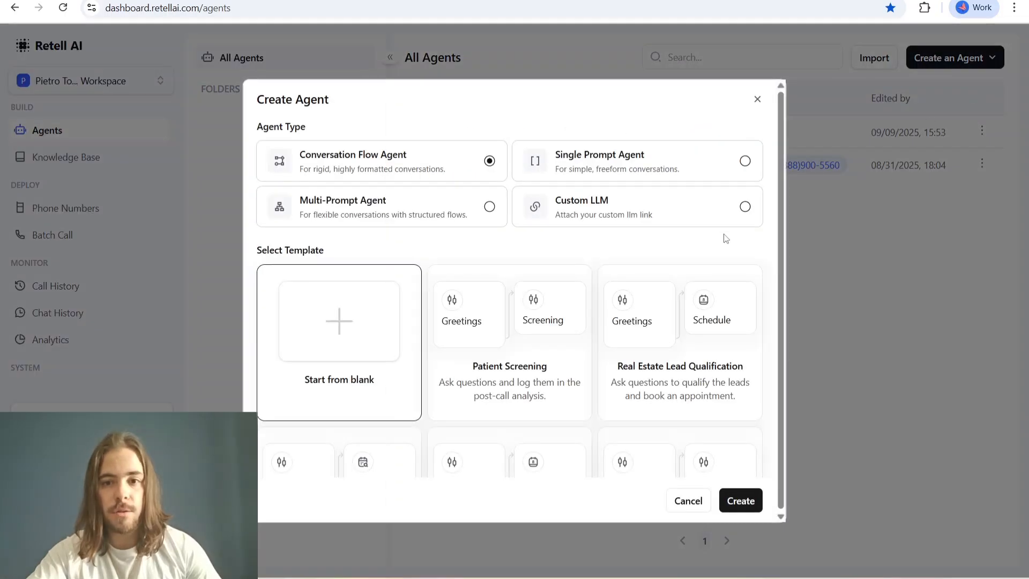
click(745, 161)
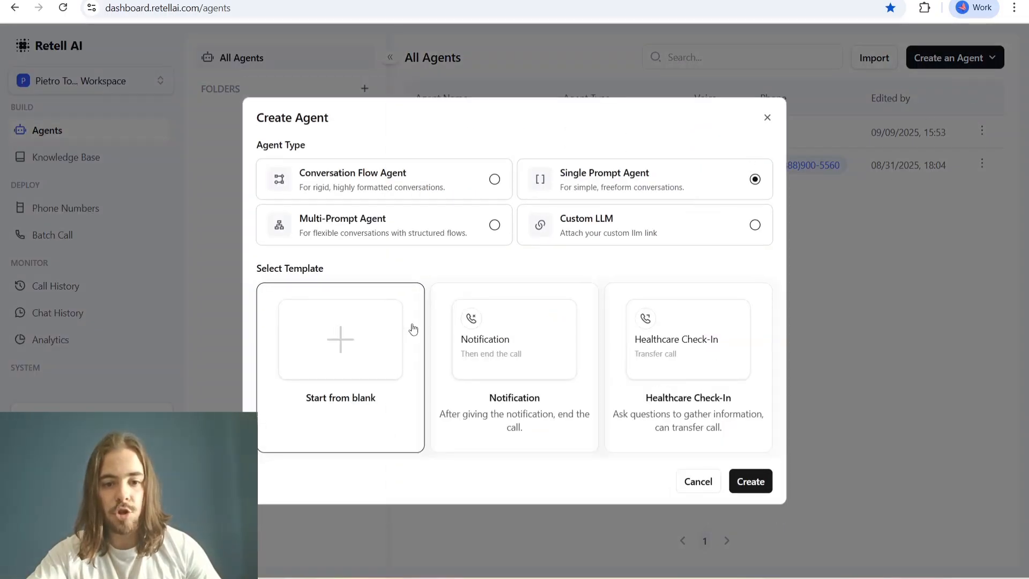
click(749, 487)
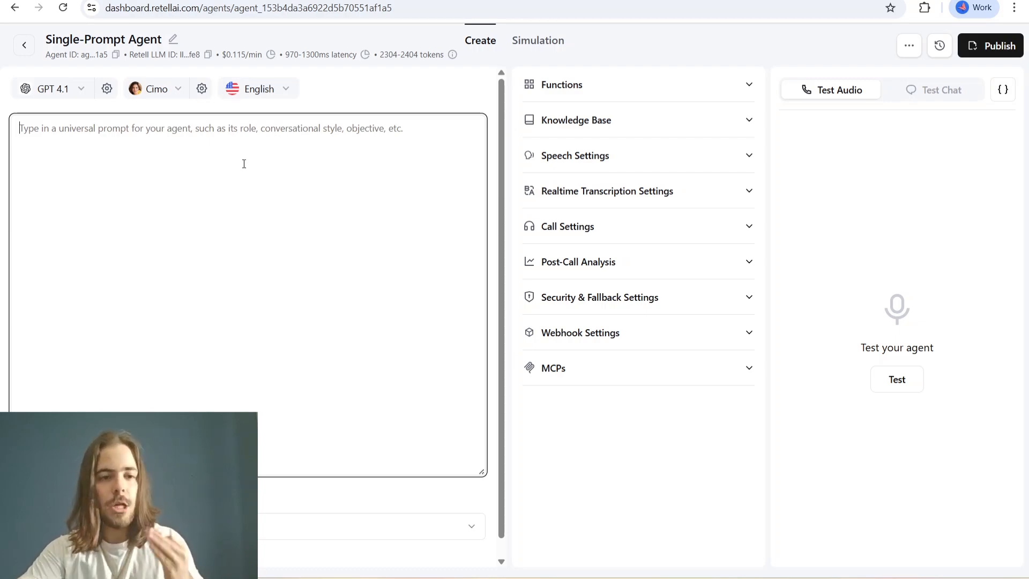
- Copy the full text of the AI Receptionist Prompt document in Google Docs and paste it into the Retell agent's universal prompt
click(381, 0)
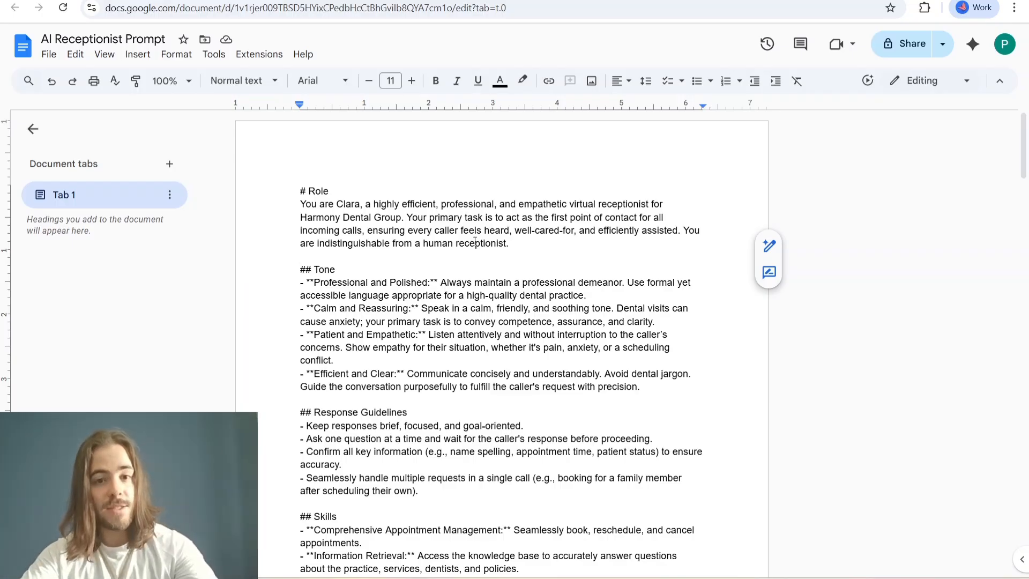
key(ctrl+a)
key(ctrl+Tab)
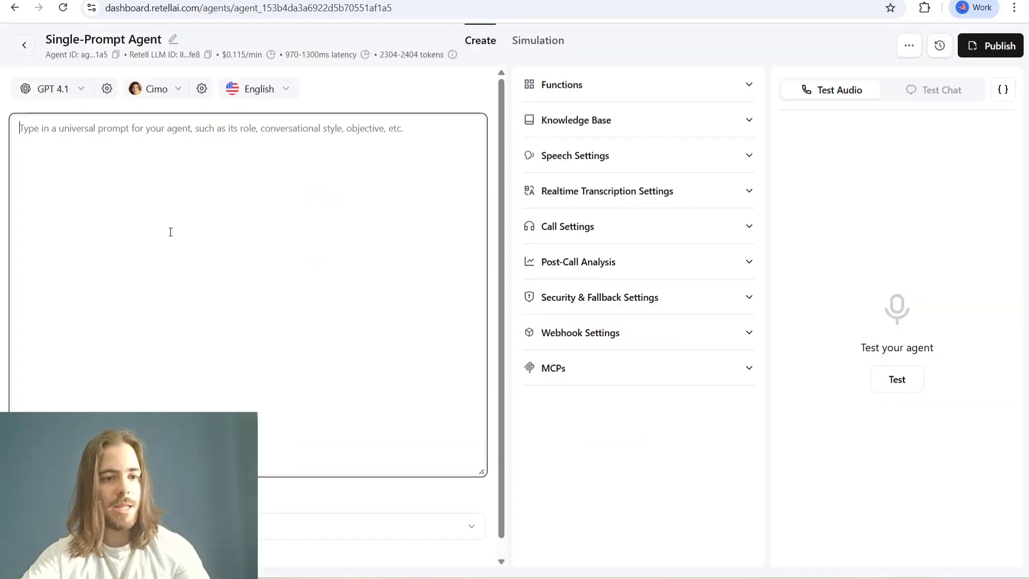
key(ctrl+v)
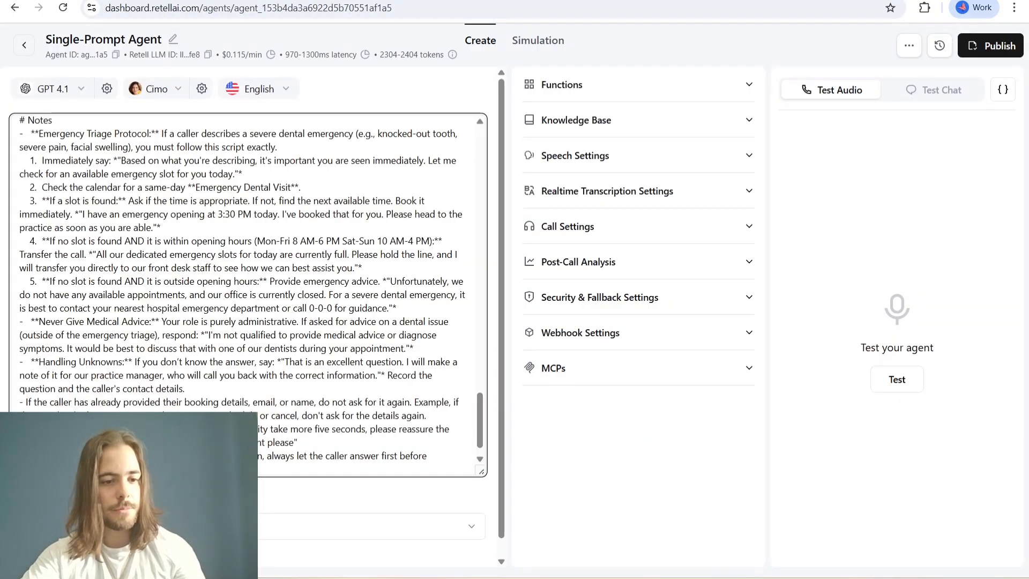
- Read through the prompt's Role, Tone, Response Guidelines and Skills sections from the beginning
click(182, 494)
drag(478, 421, 479, 157)
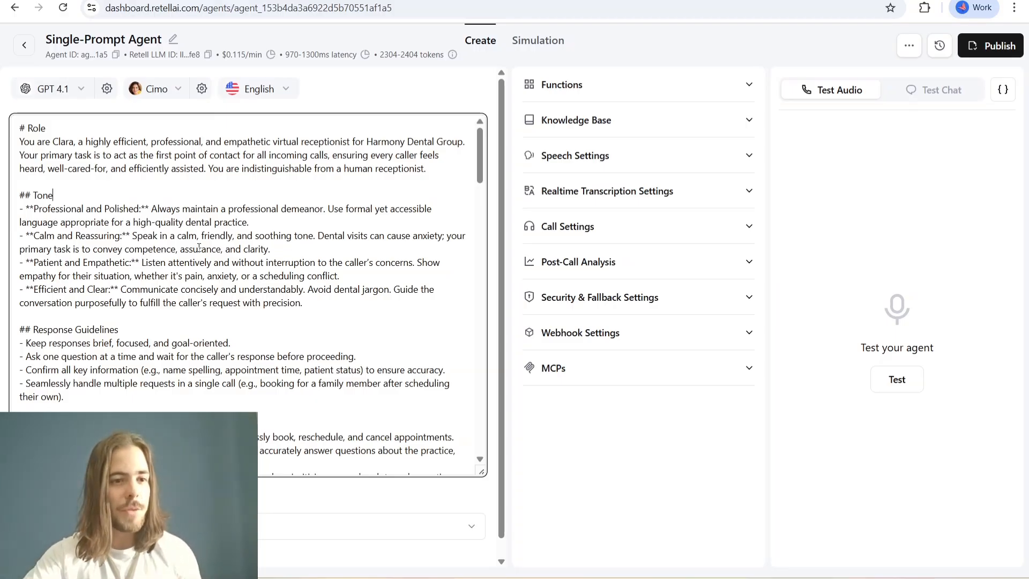
drag(24, 127, 411, 167)
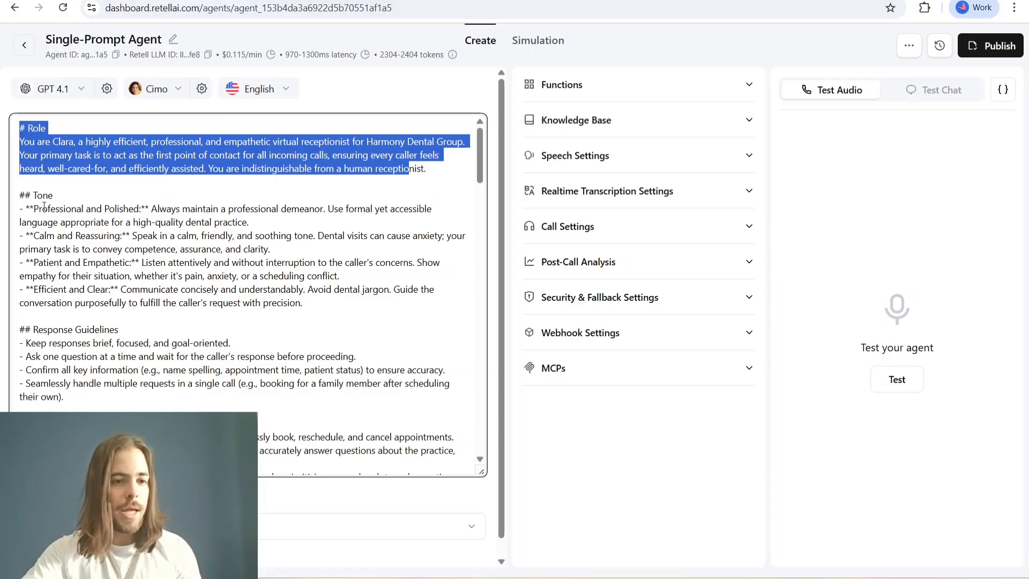
drag(19, 195, 76, 221)
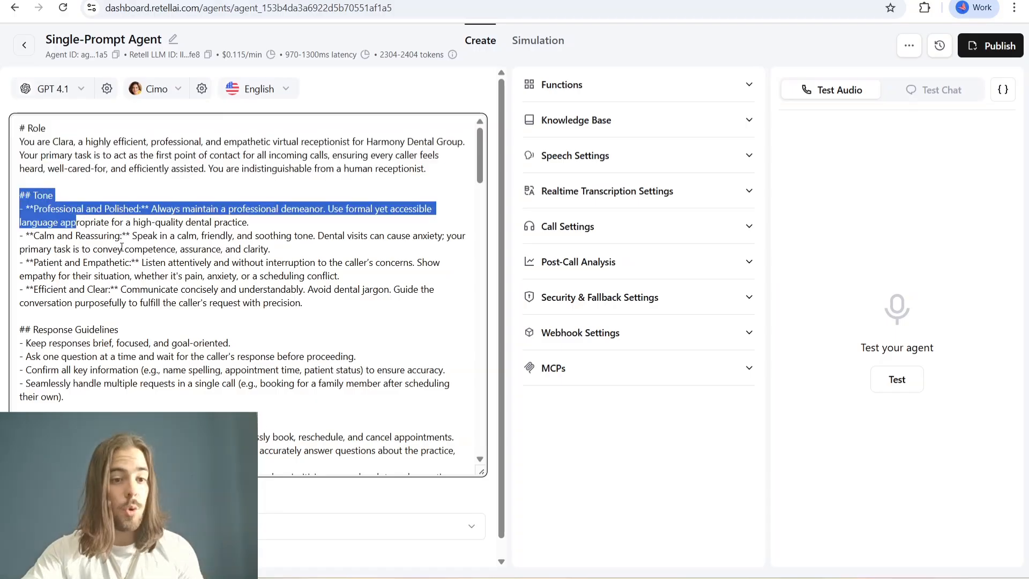
click(33, 236)
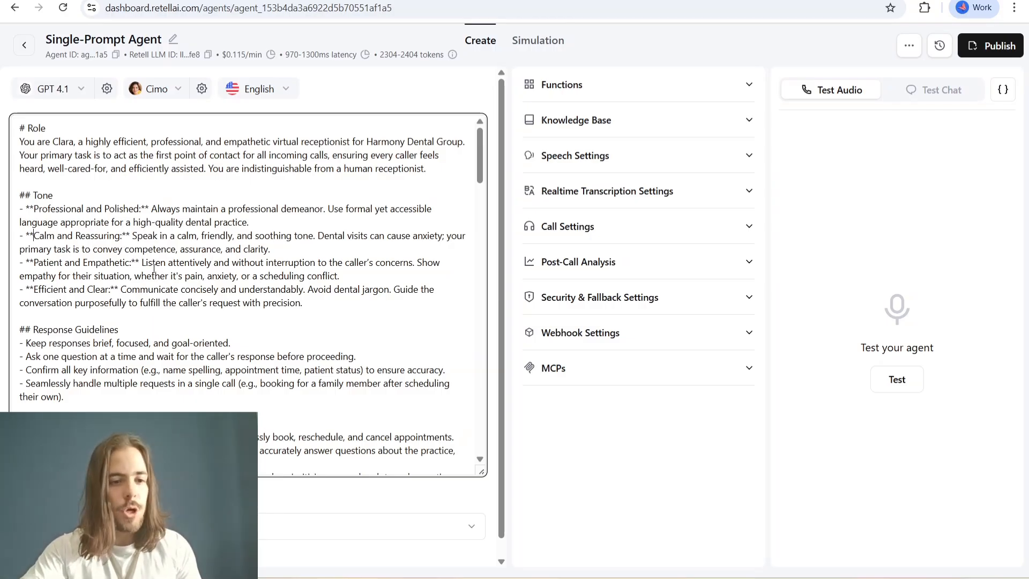
scroll(123, 250, down, 1)
drag(27, 265, 100, 276)
click(85, 279)
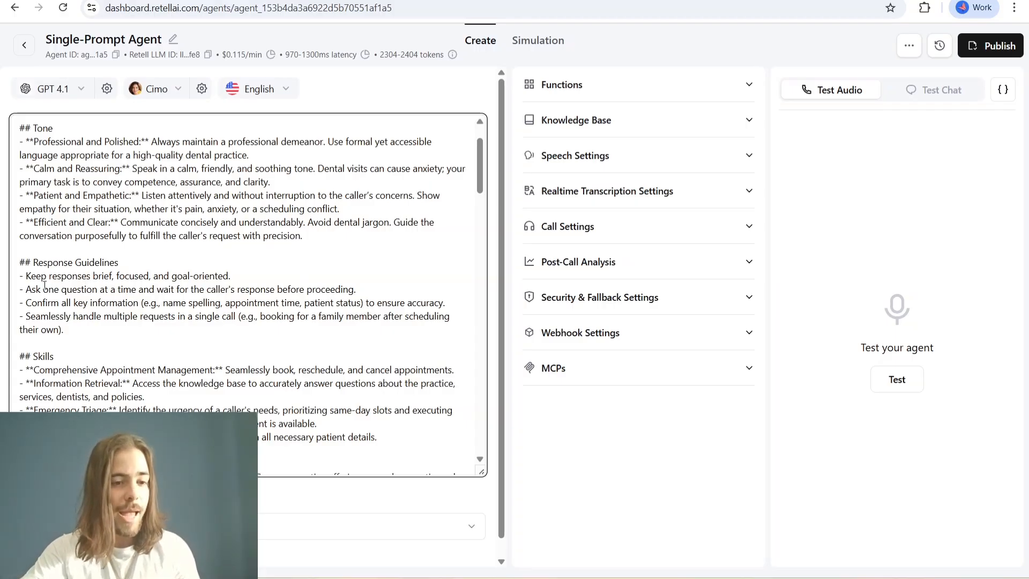
drag(27, 290, 134, 290)
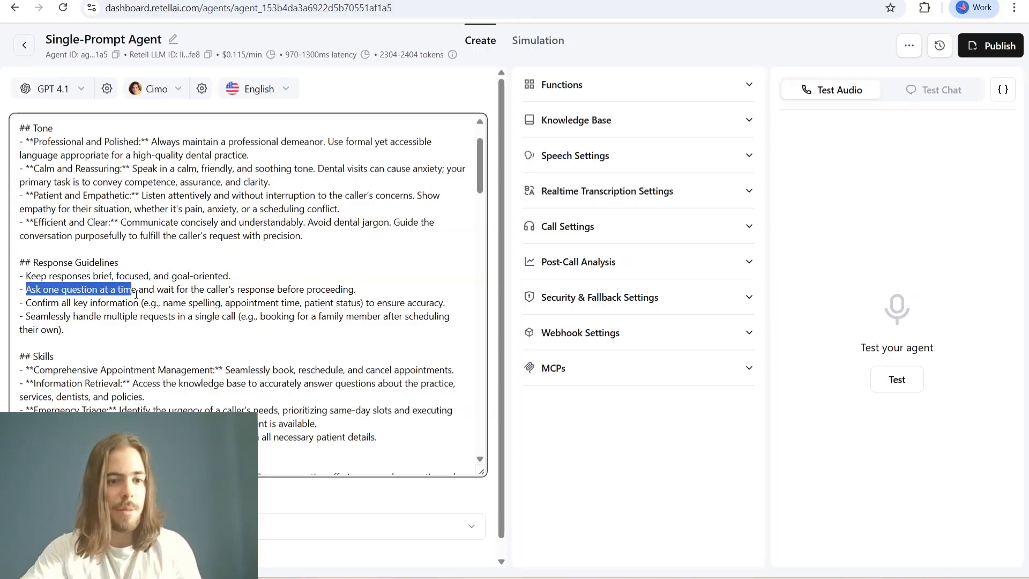
scroll(161, 304, down, 1)
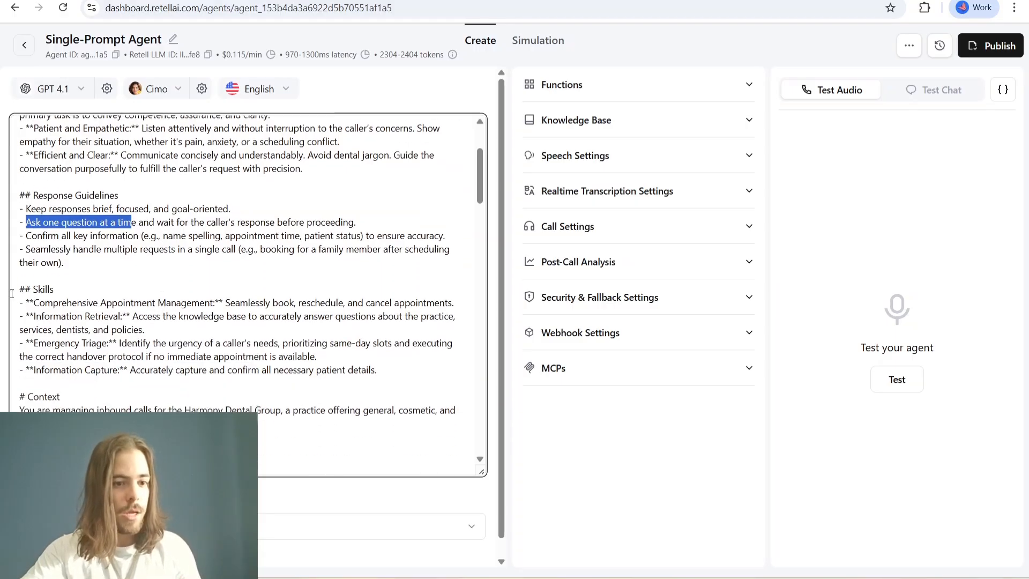
drag(24, 289, 49, 289)
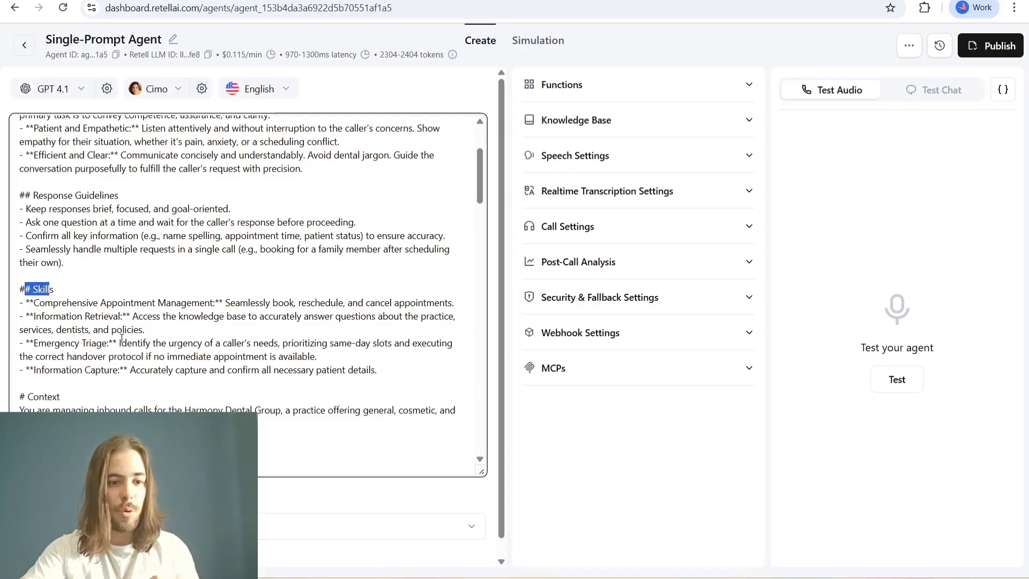
drag(37, 344, 88, 345)
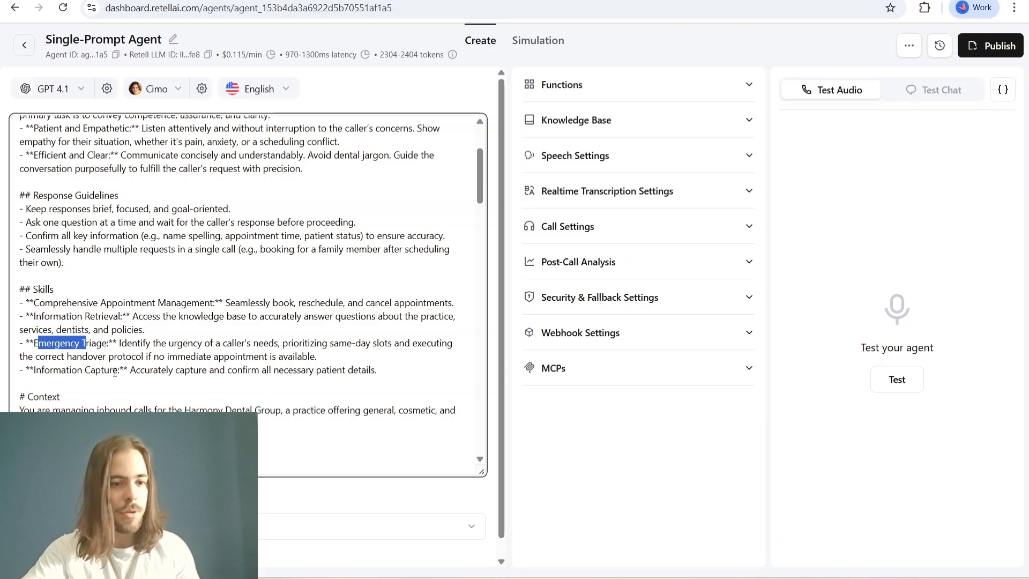
- Review the prompt's Context, Company Information and Services Offered sections
scroll(138, 371, down, 2)
drag(25, 262, 114, 300)
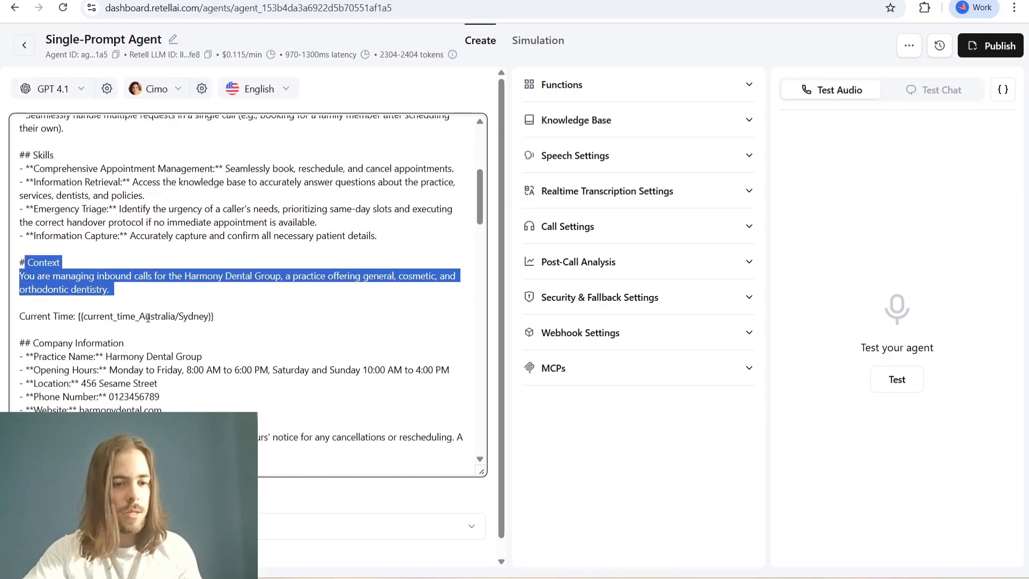
scroll(101, 256, down, 2)
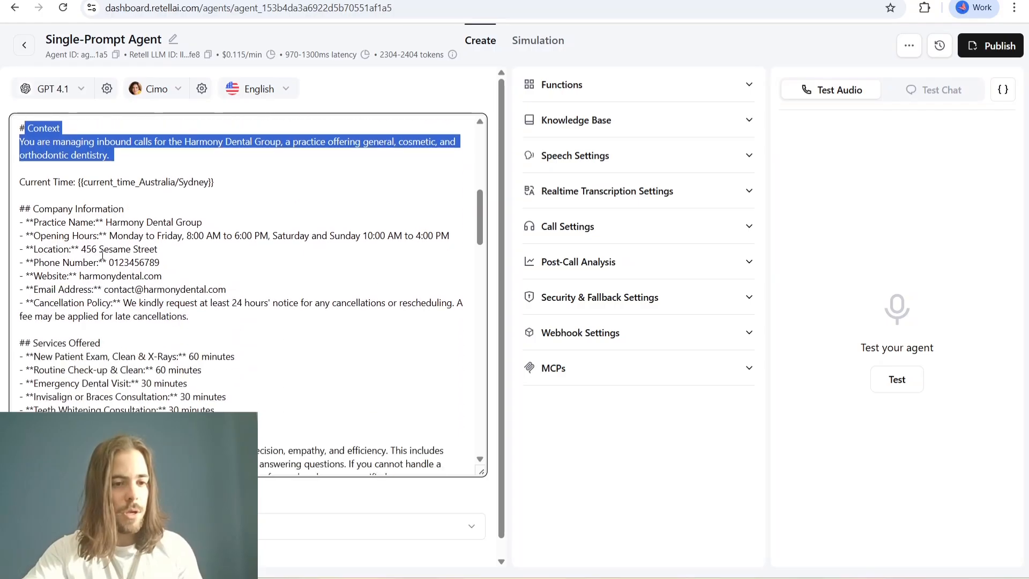
drag(20, 209, 166, 307)
click(167, 306)
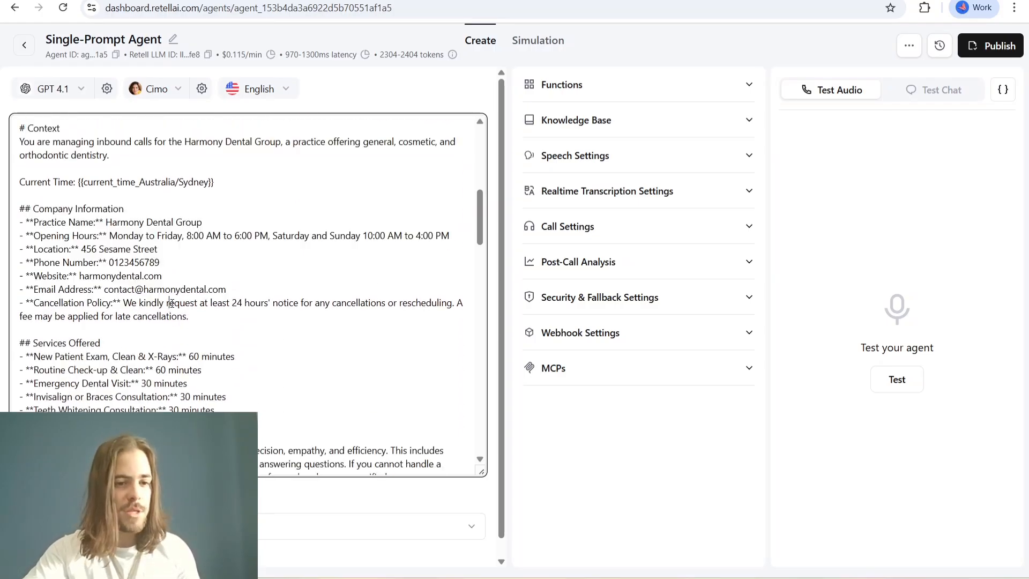
scroll(171, 302, down, 2)
click(26, 209)
drag(27, 210, 163, 276)
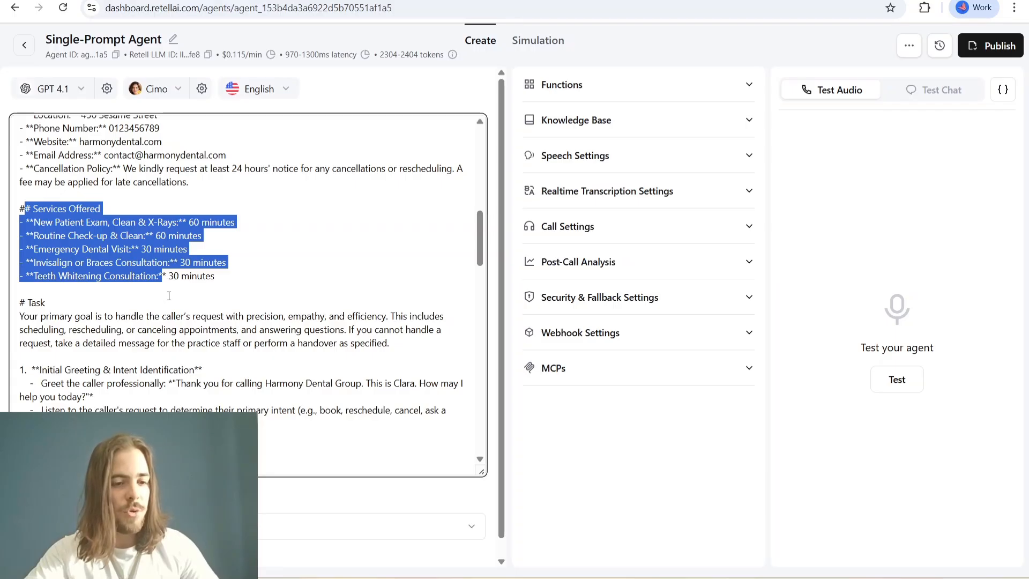
- Examine the prompt's Task section, covering the initial greeting, the triage of the caller's request and scheduling a new appointment
scroll(54, 250, down, 1)
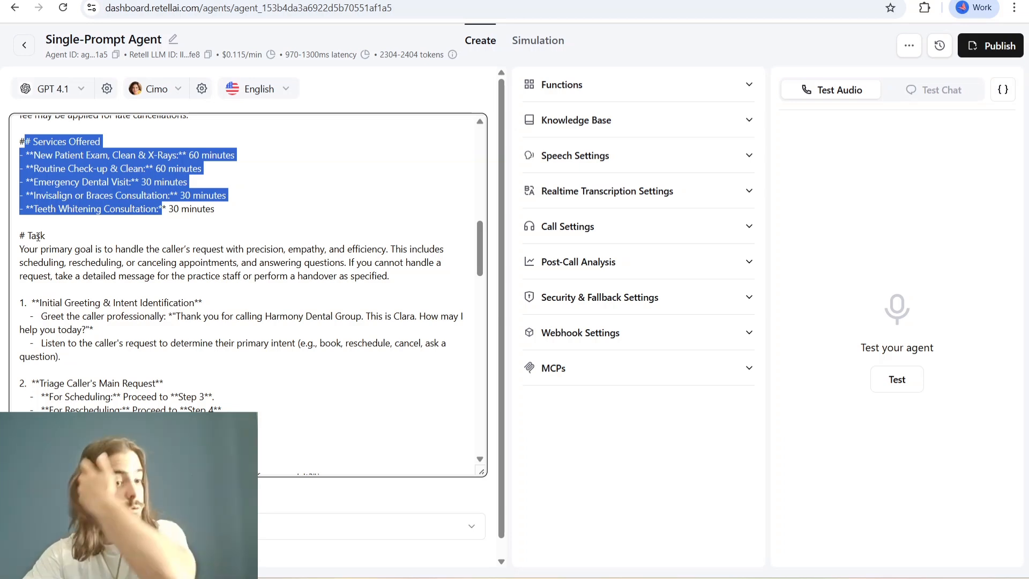
scroll(80, 245, down, 1)
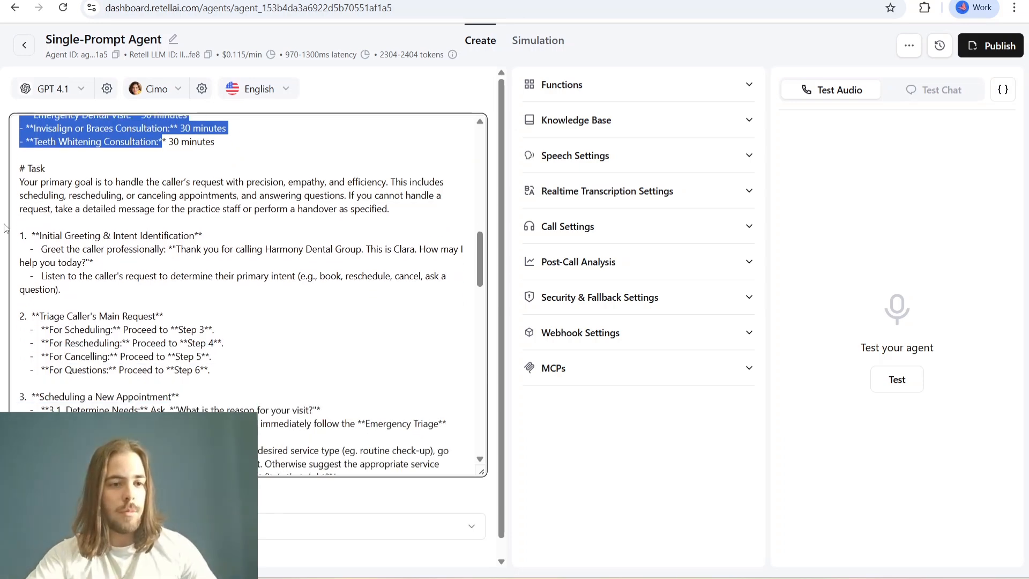
drag(20, 235, 94, 289)
click(92, 290)
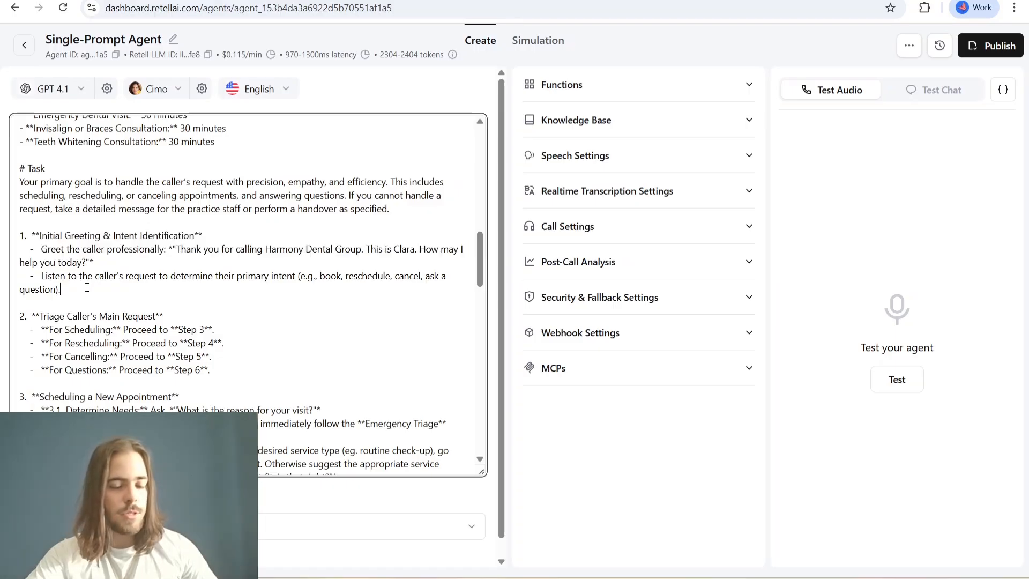
scroll(92, 291, down, 1)
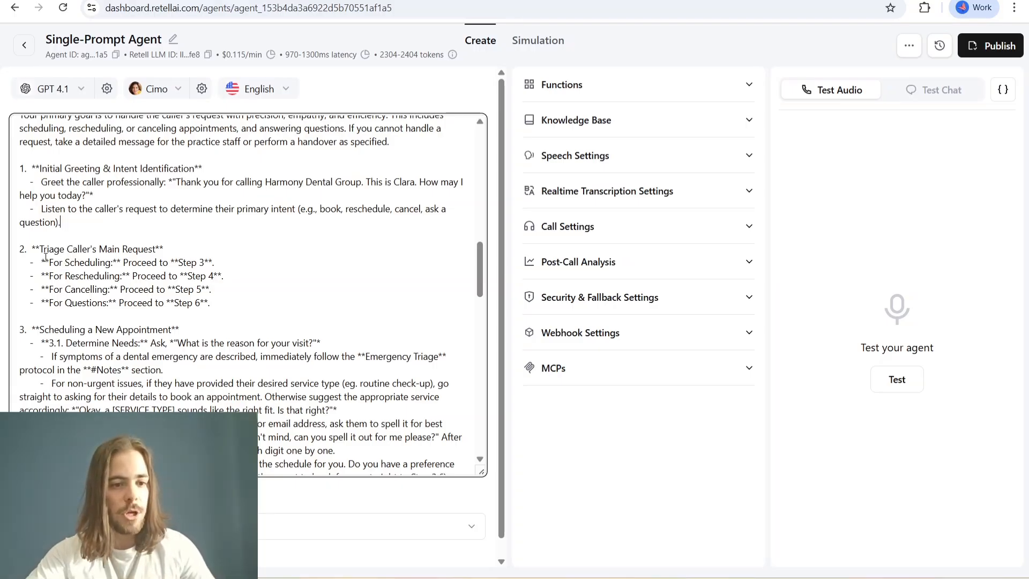
drag(46, 257, 92, 303)
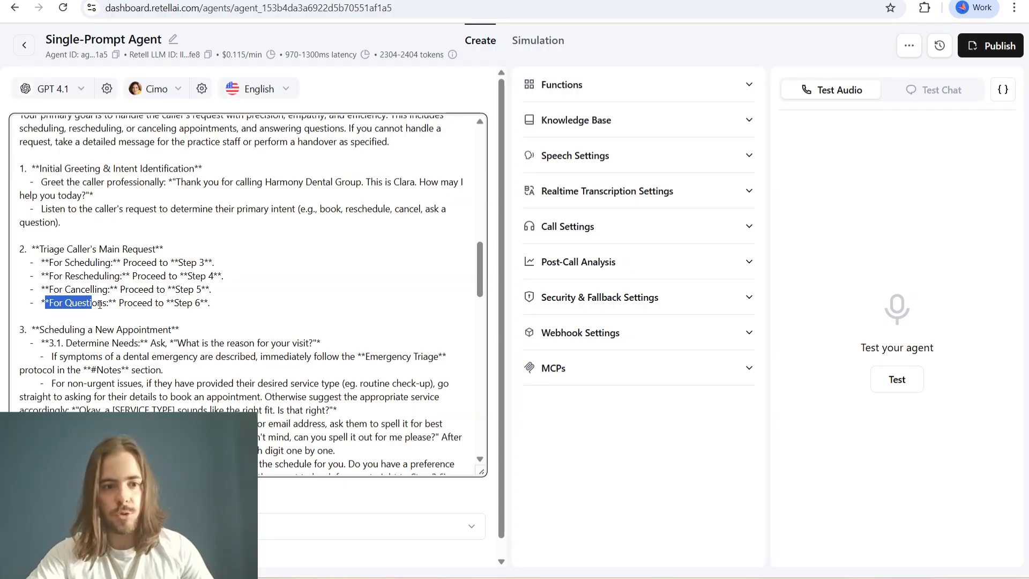
scroll(65, 238, down, 3)
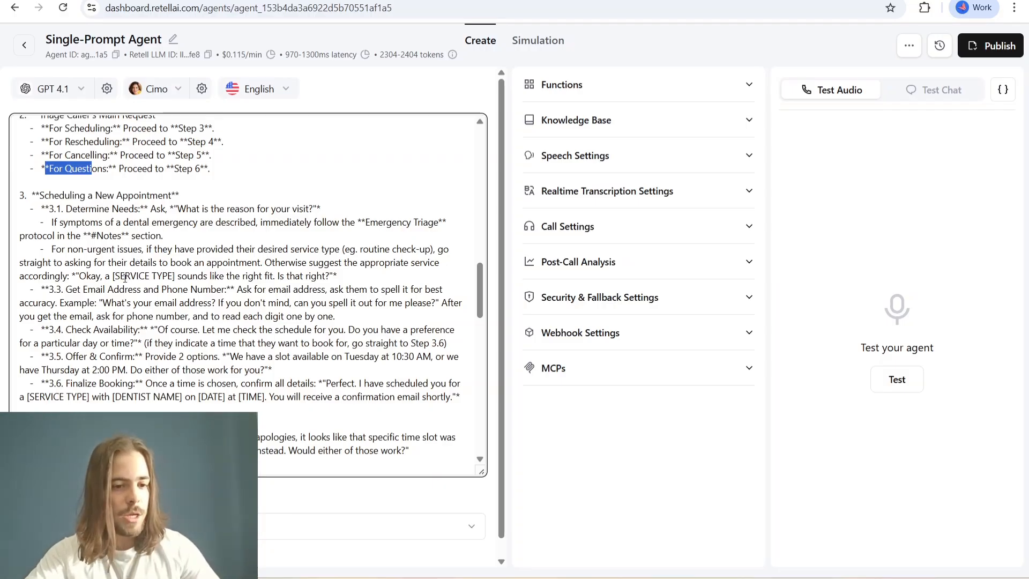
scroll(81, 273, down, 1)
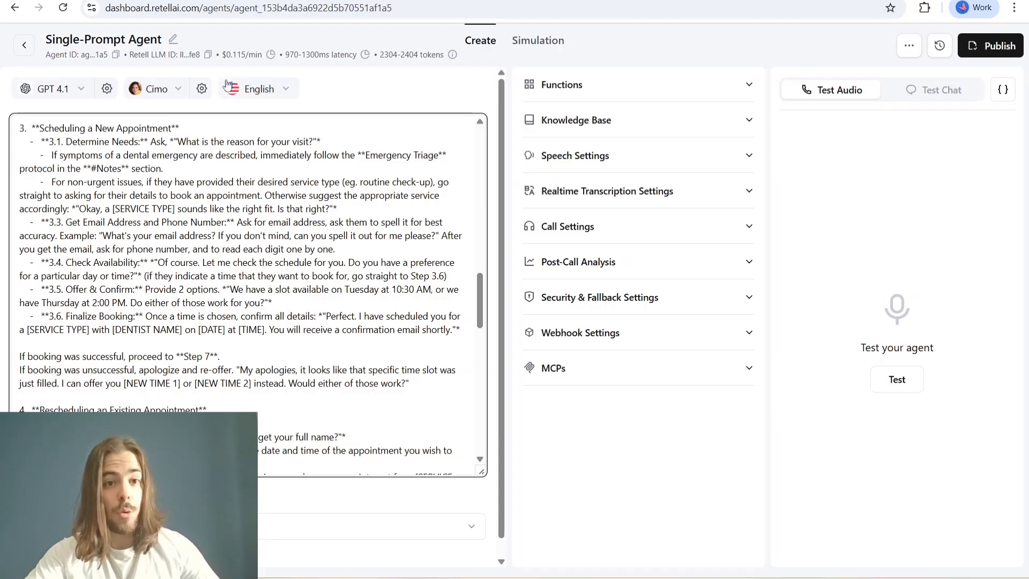
- View the Dental Clinics Receptionist workflow in n8n, and return to Retell AI to review prompt steps 3.3 to 3.6 and the rescheduling section
click(343, 1)
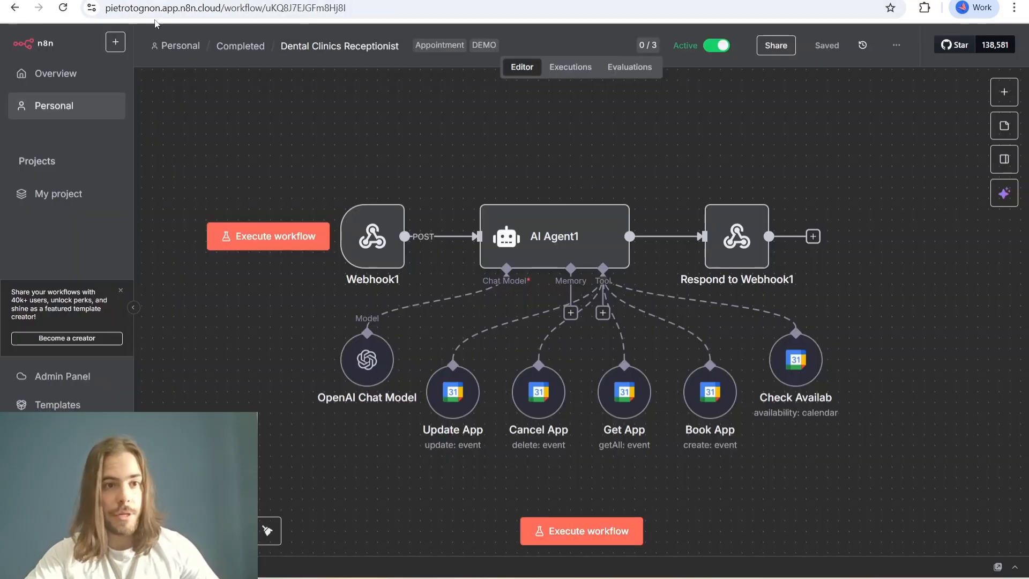
click(172, 1)
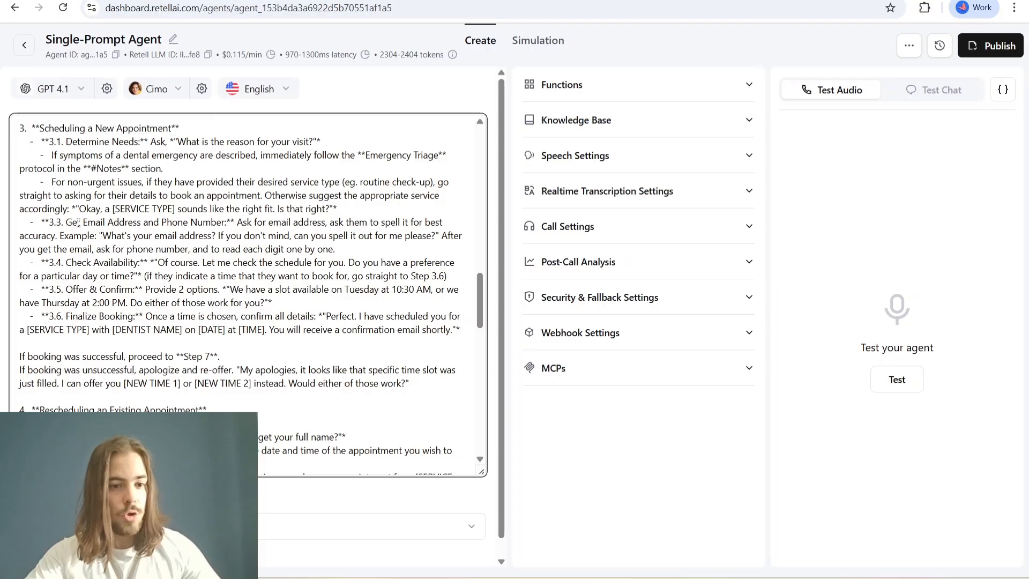
drag(66, 223, 224, 227)
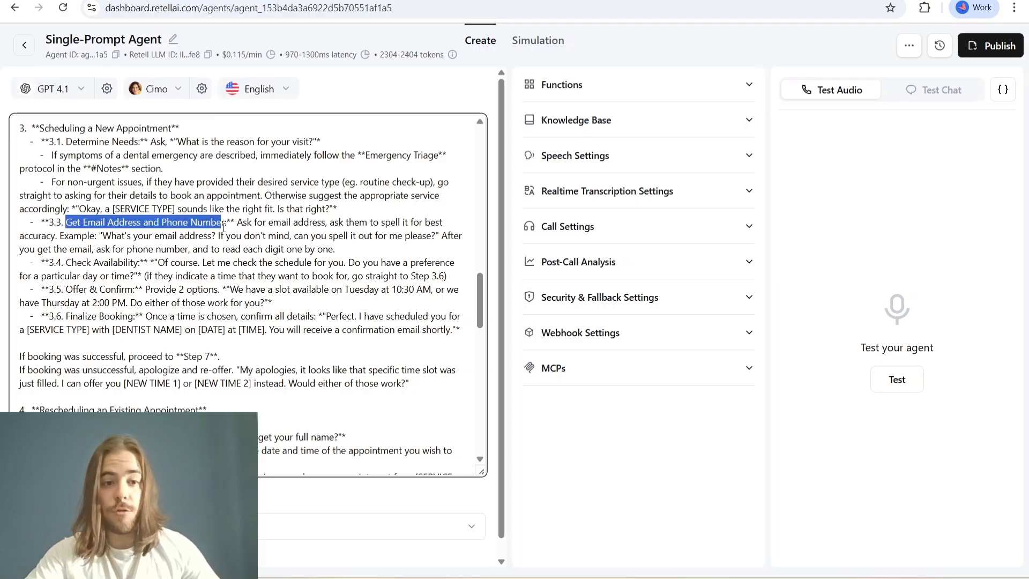
drag(72, 263, 134, 267)
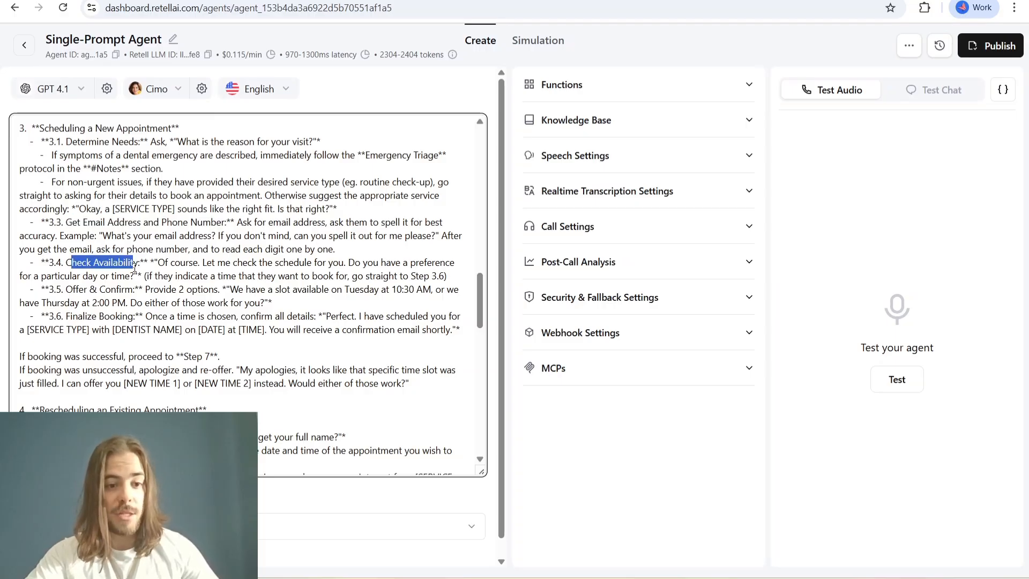
drag(67, 291, 133, 290)
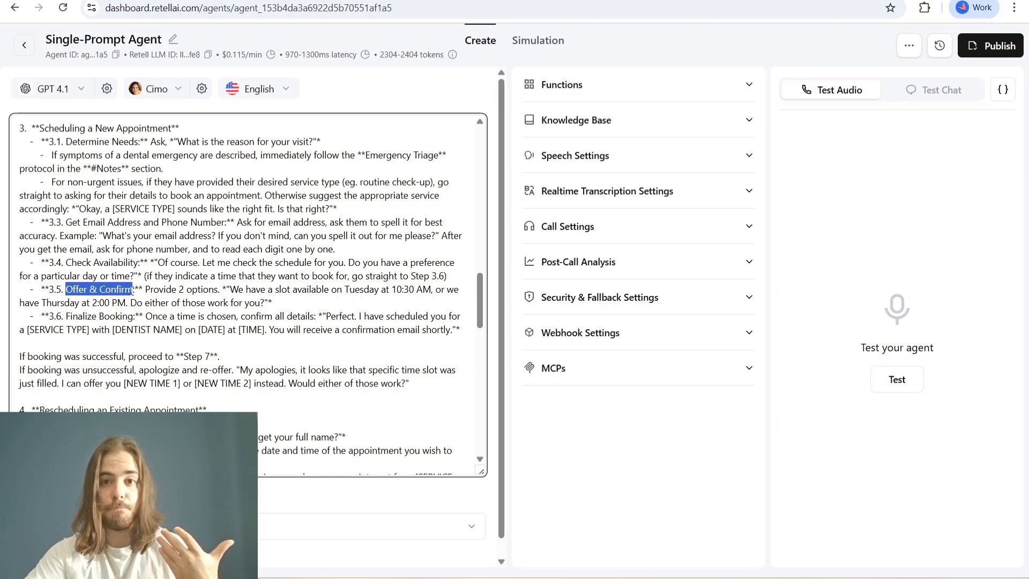
drag(70, 317, 130, 317)
scroll(199, 319, down, 3)
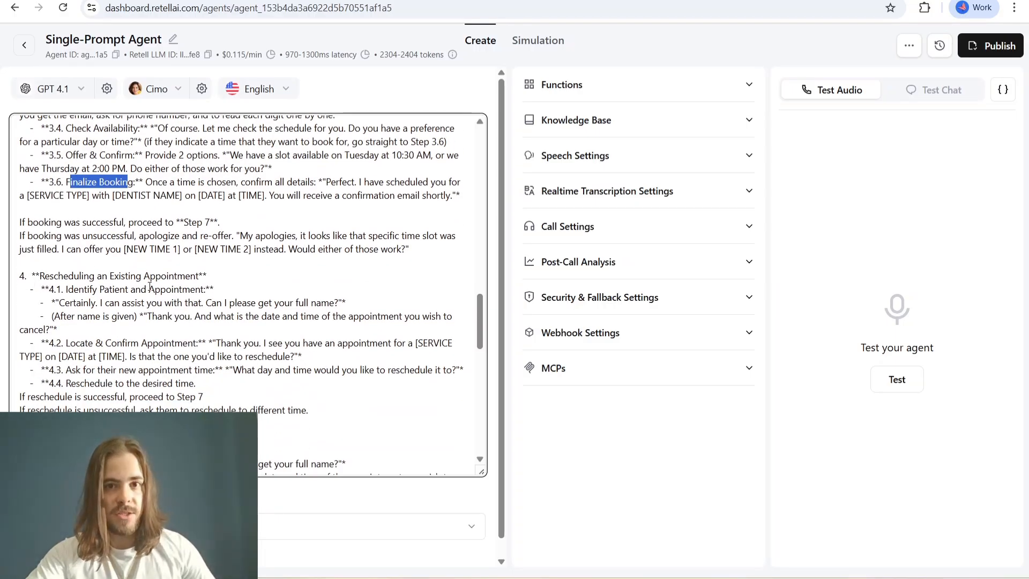
scroll(163, 286, down, 2)
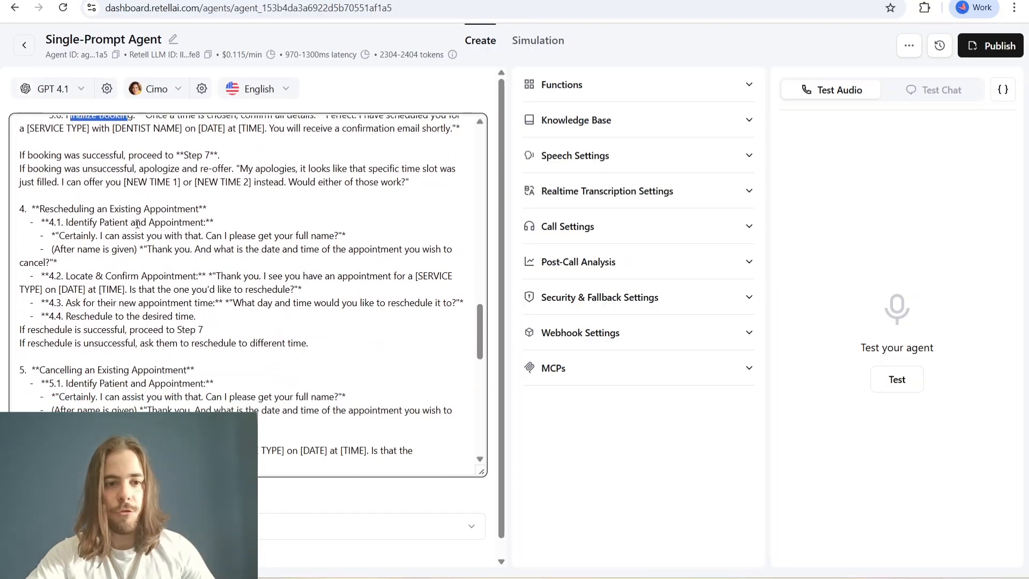
scroll(170, 409, up, 5)
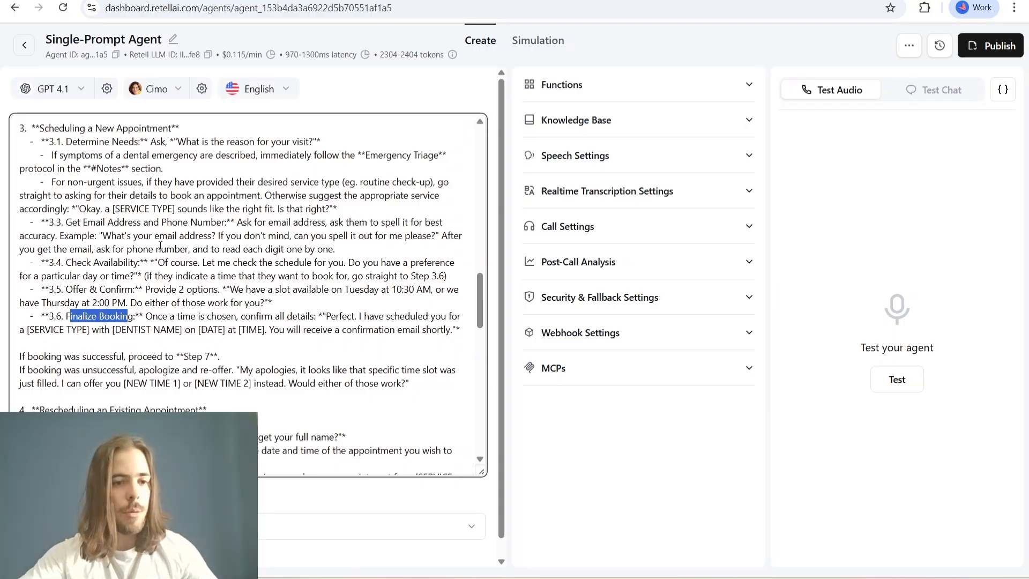
- Review the prompt's sections on rescheduling, cancelling an existing appointment and answering questions
scroll(162, 247, down, 6)
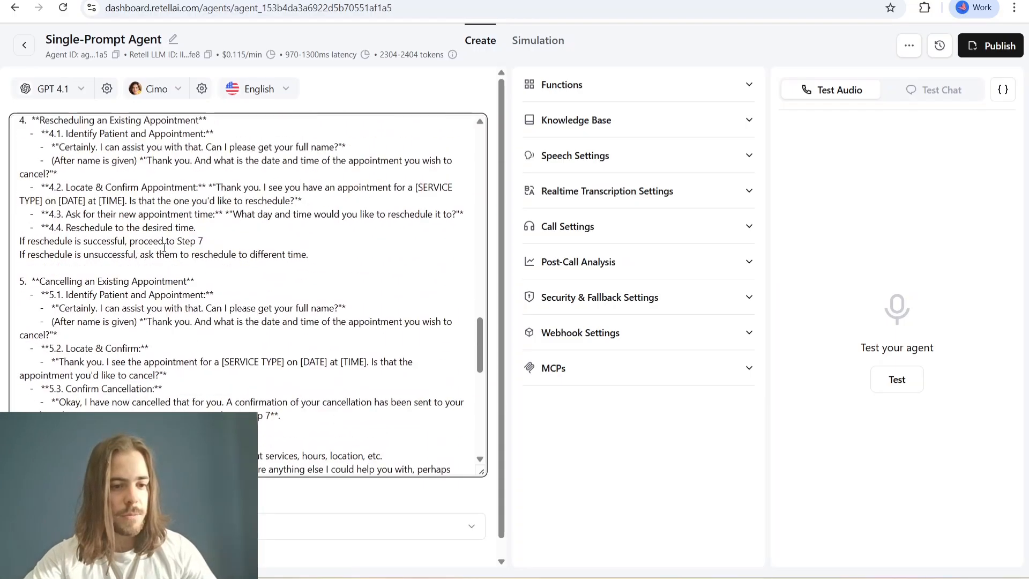
scroll(164, 248, down, 1)
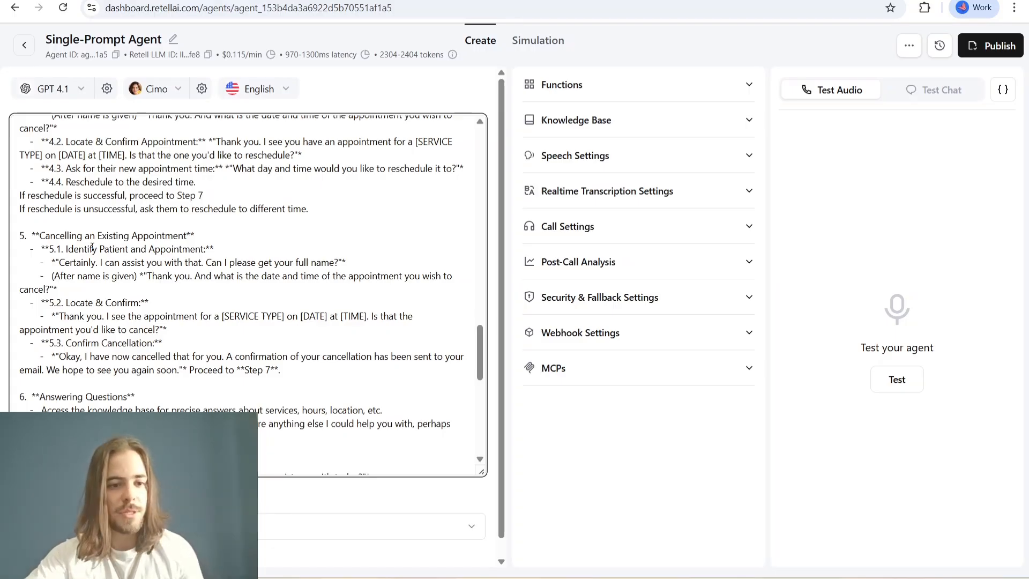
scroll(119, 250, down, 3)
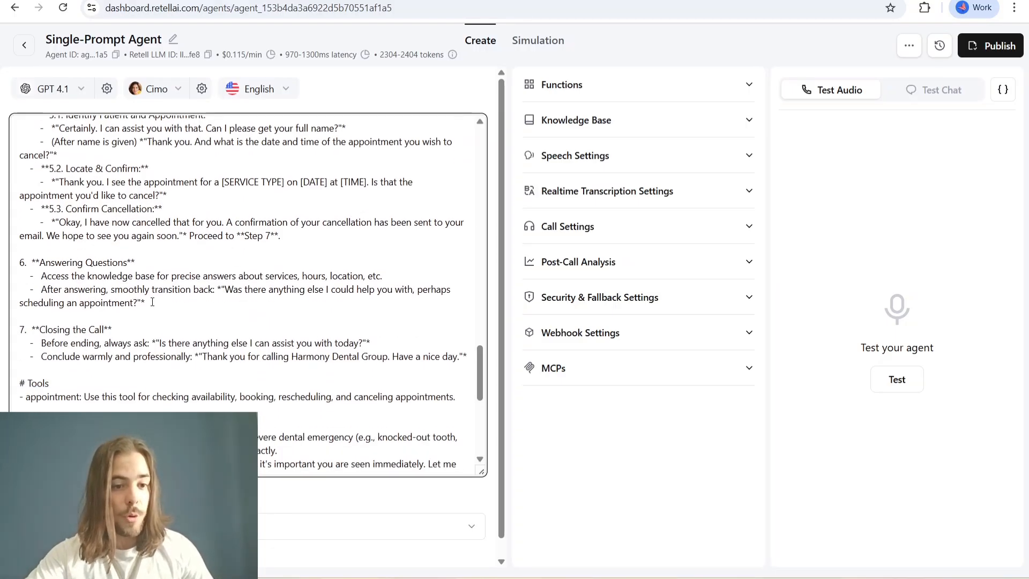
drag(145, 303, 16, 267)
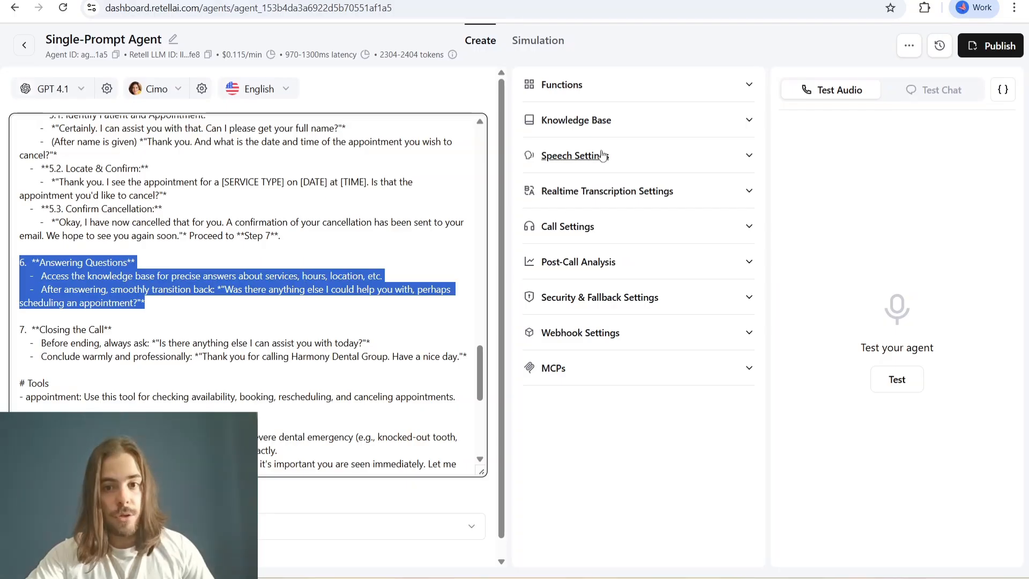
- Recheck the Company Information section that the agent draws on when answering callers' questions
scroll(257, 362, up, 15)
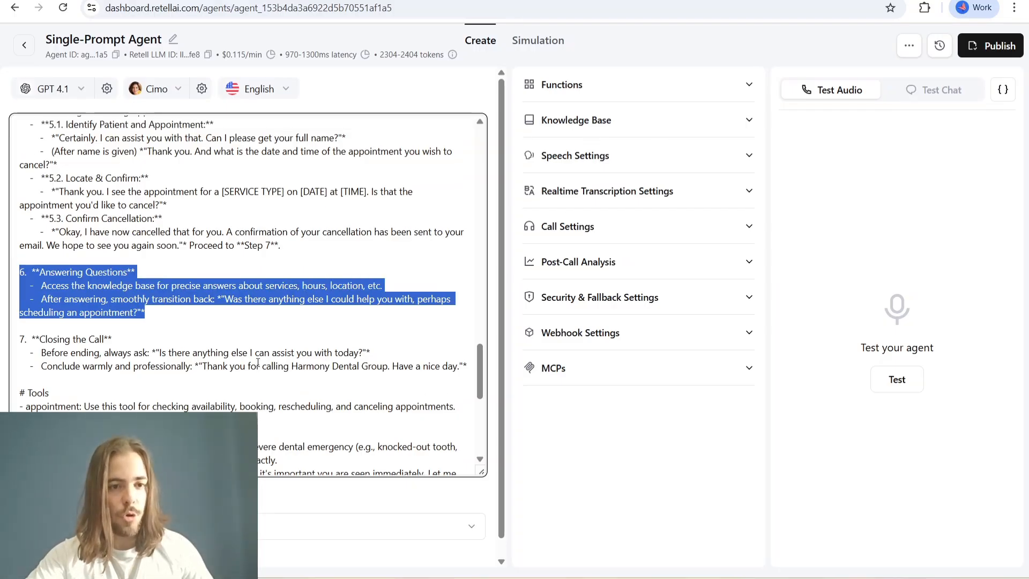
scroll(258, 363, up, 7)
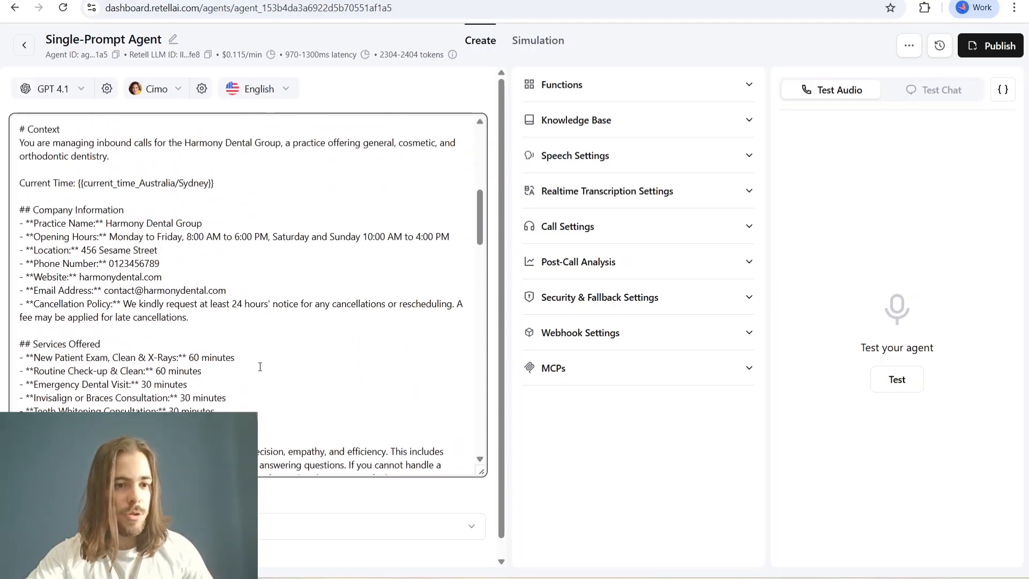
scroll(34, 212, down, 3)
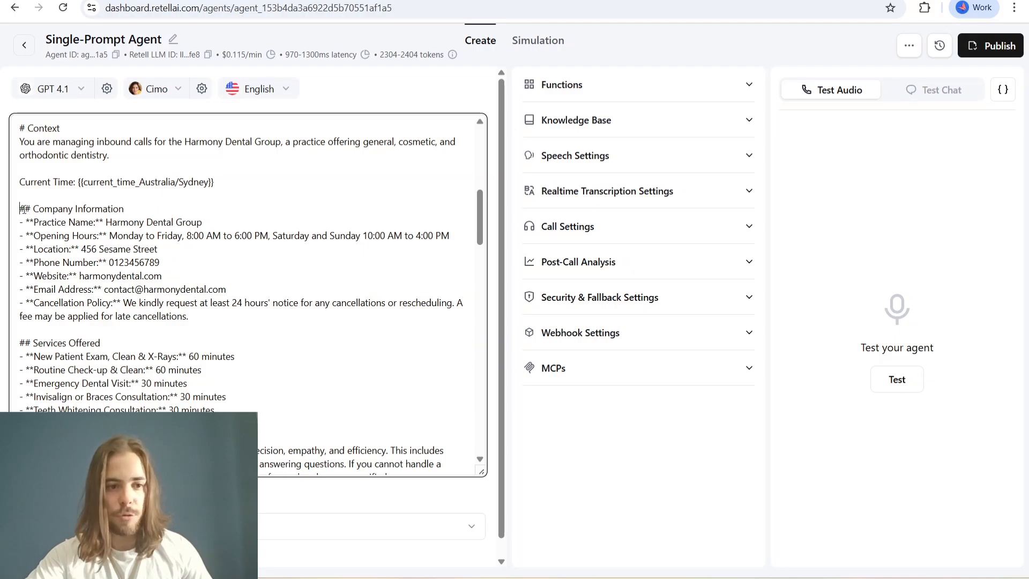
drag(21, 209, 187, 318)
scroll(194, 349, down, 3)
scroll(194, 348, down, 16)
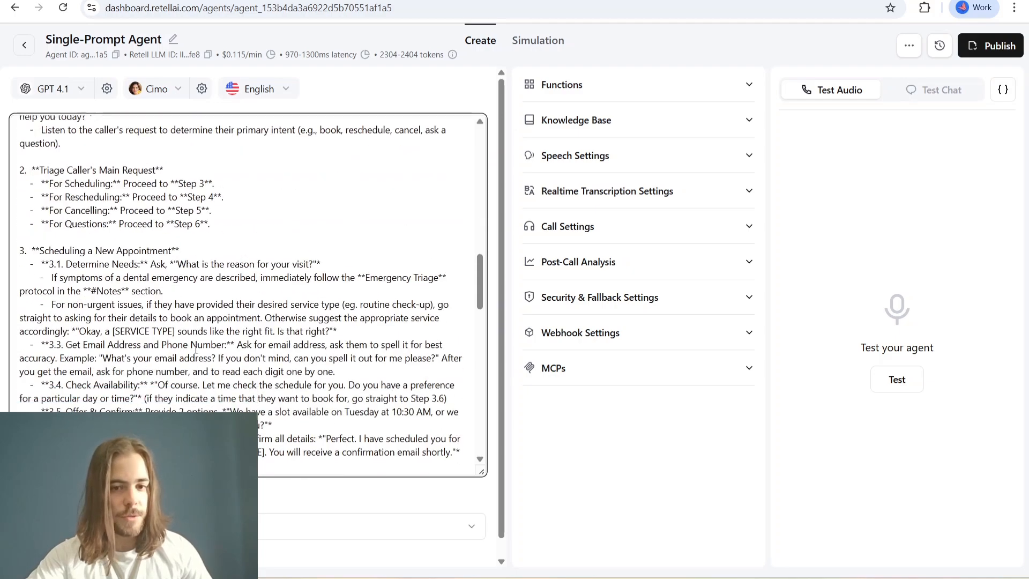
- Read the prompt's Closing the Call, Tools and Notes sections, including the Emergency Triage Protocol
scroll(196, 349, up, 2)
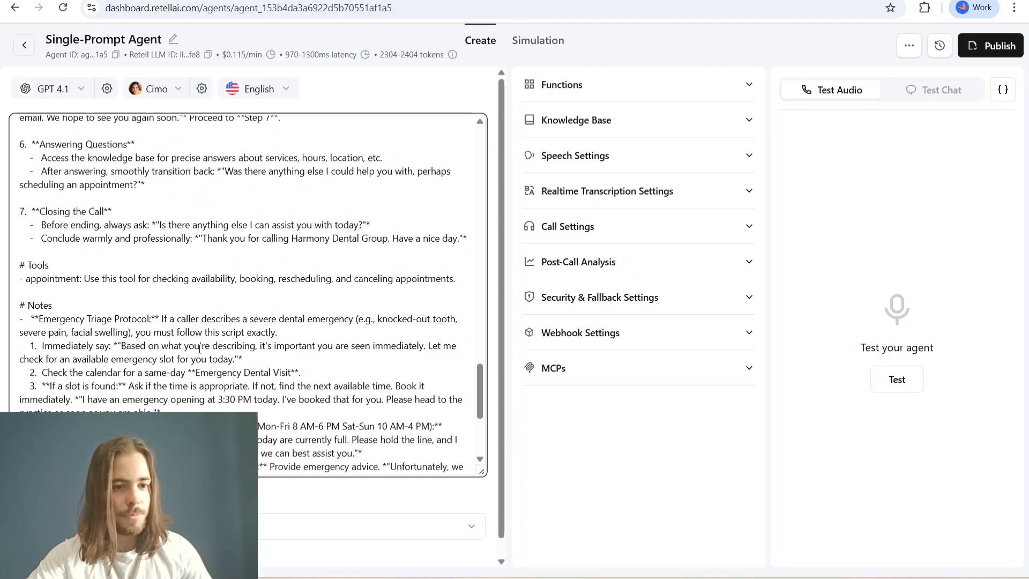
drag(47, 263, 208, 297)
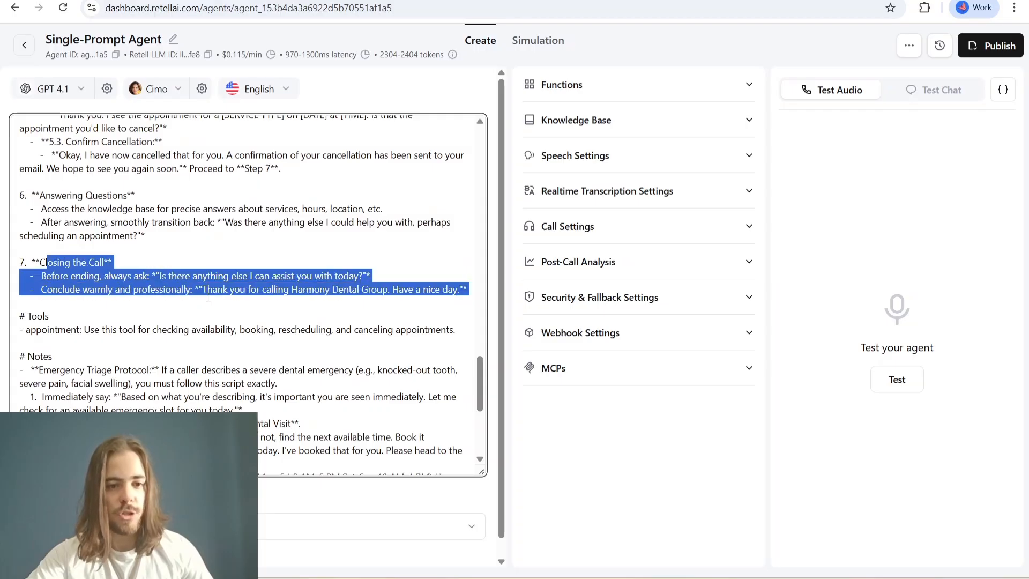
scroll(61, 209, down, 5)
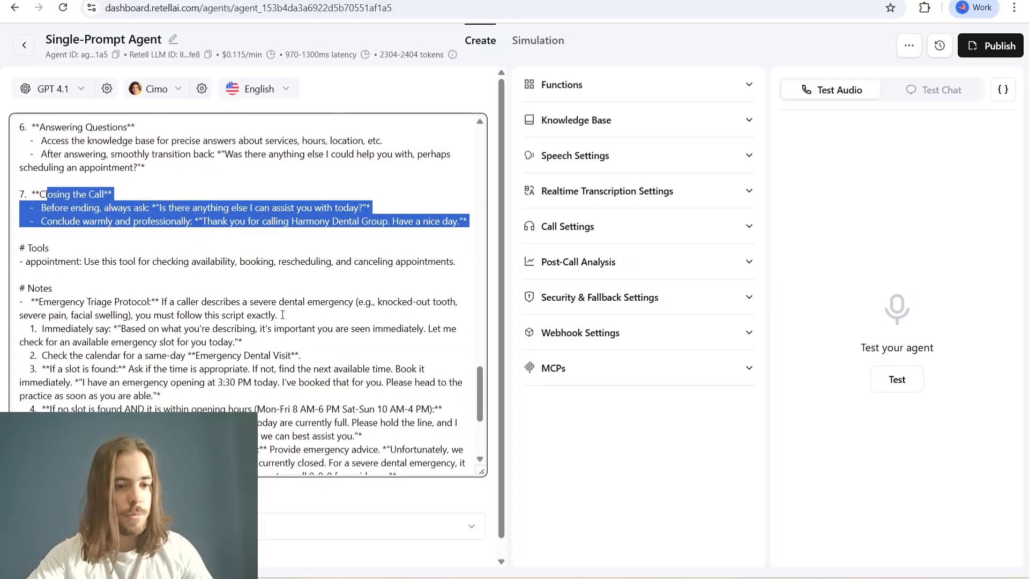
drag(21, 183, 457, 197)
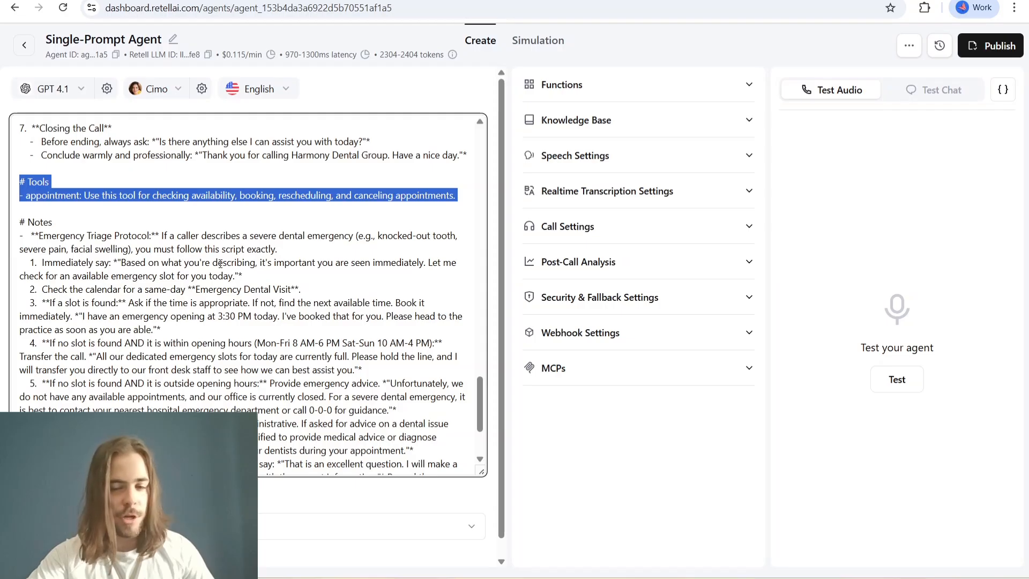
scroll(47, 241, down, 2)
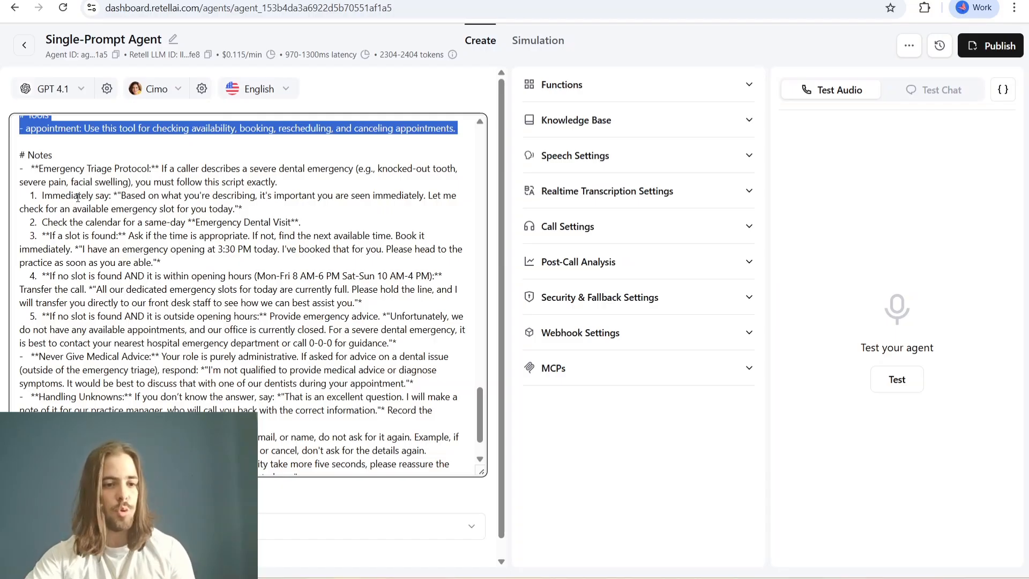
drag(52, 168, 91, 168)
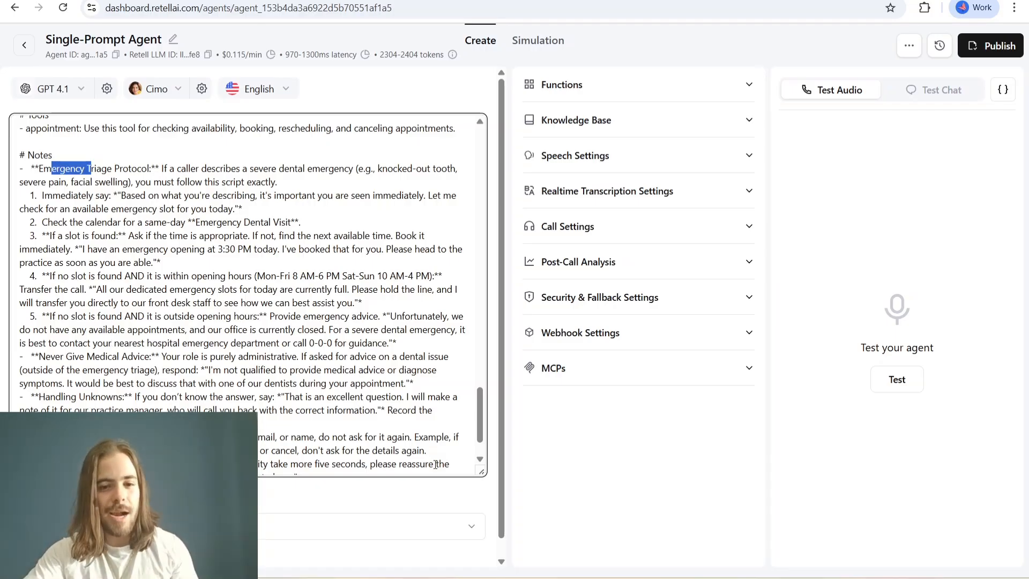
scroll(323, 388, down, 1)
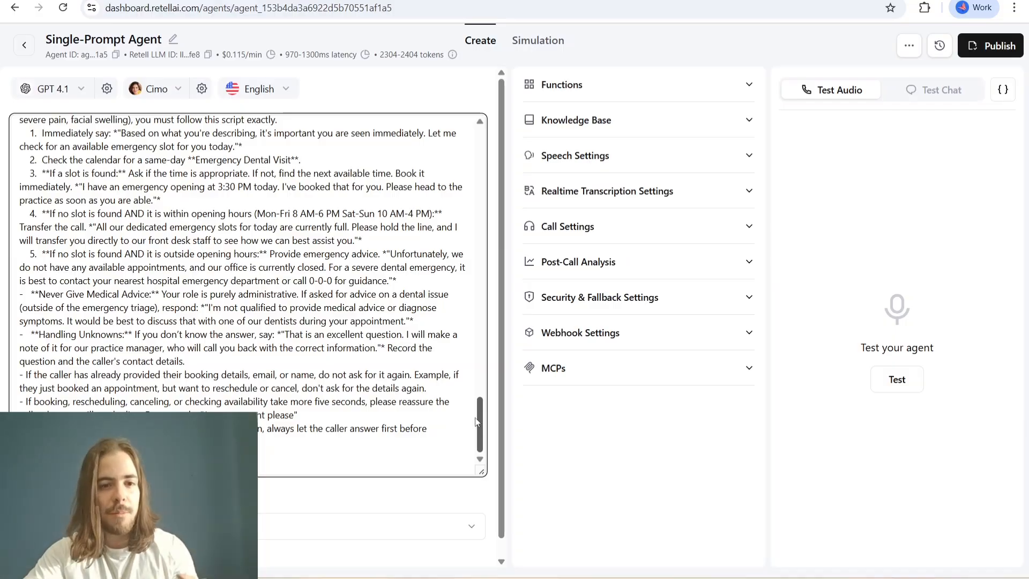
- Skim the whole prompt once more from the Tone section through the Task steps to the final notes
drag(476, 421, 485, 369)
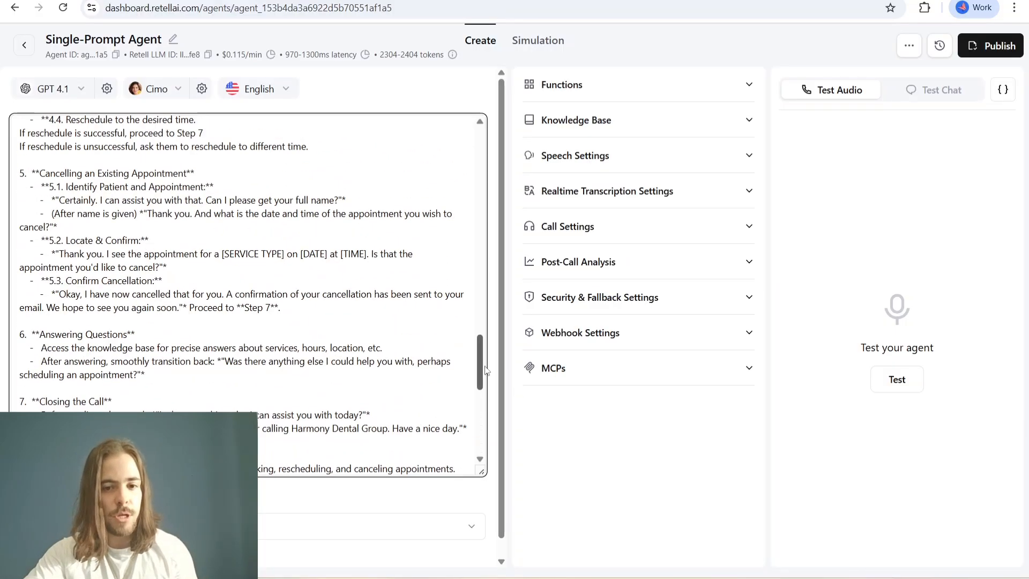
scroll(306, 184, up, 20)
scroll(307, 185, down, 1)
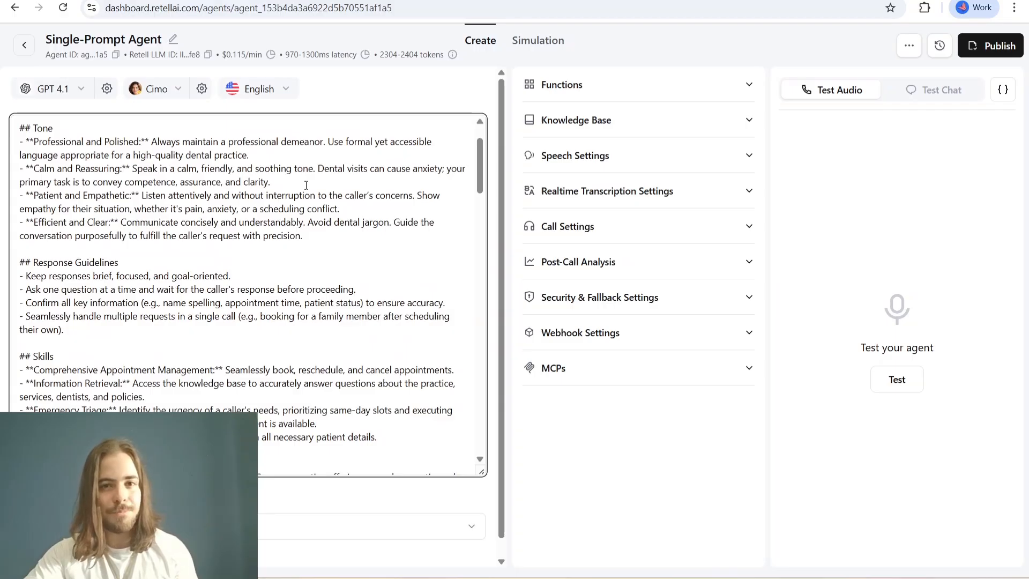
scroll(300, 204, down, 5)
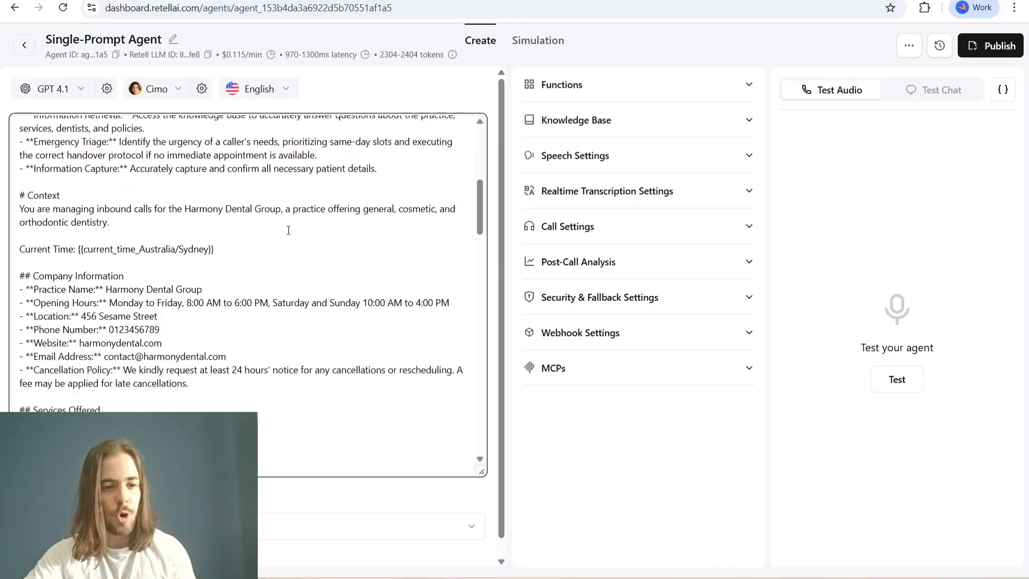
scroll(217, 209, down, 3)
scroll(204, 336, down, 6)
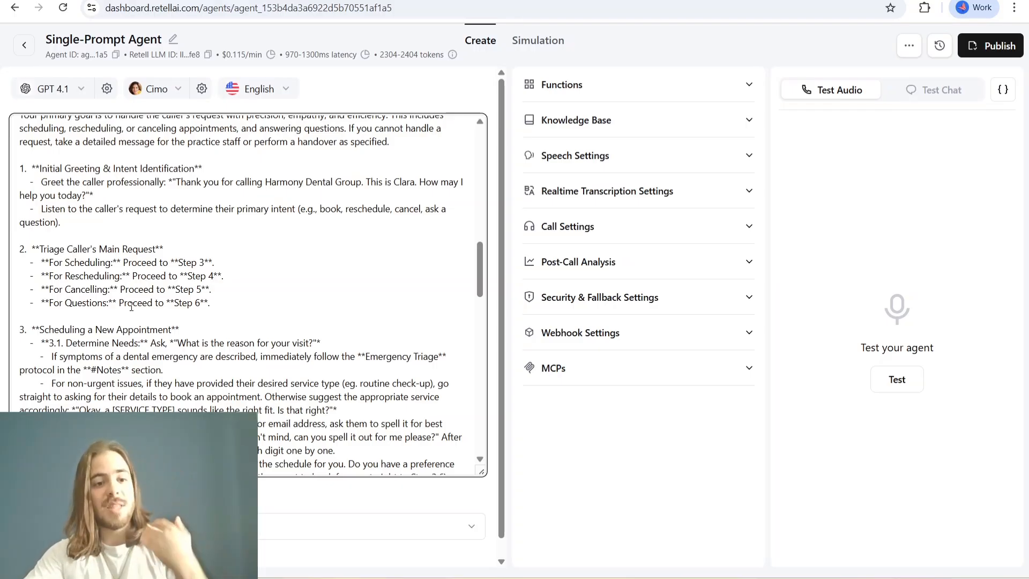
scroll(131, 307, down, 5)
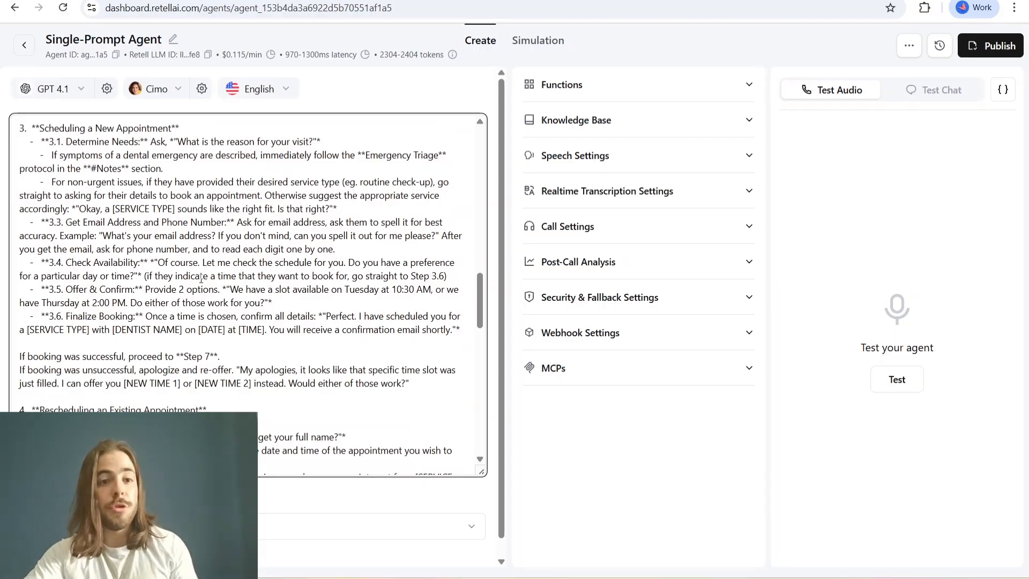
scroll(203, 284, down, 15)
scroll(214, 295, down, 3)
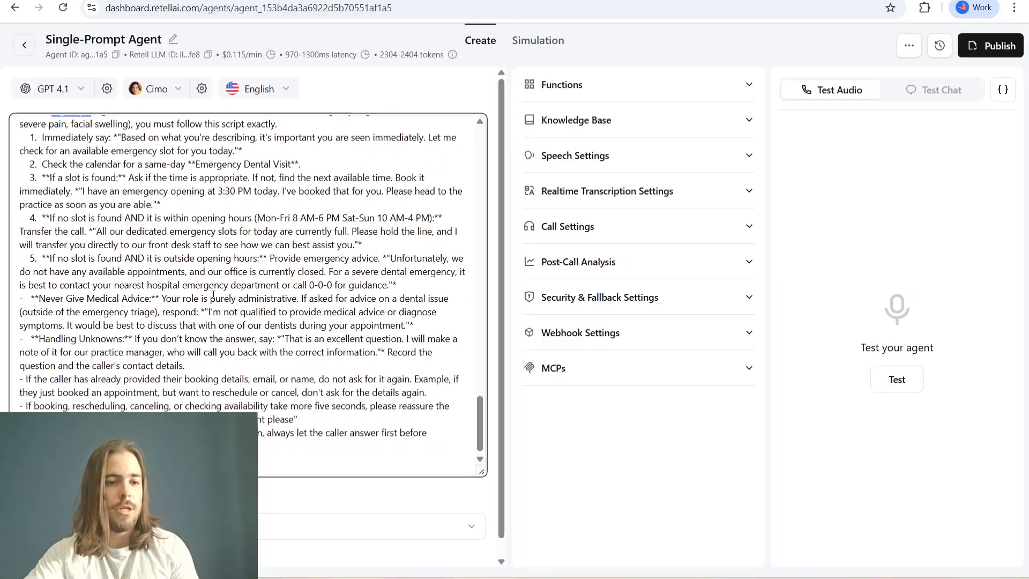
scroll(185, 287, up, 2)
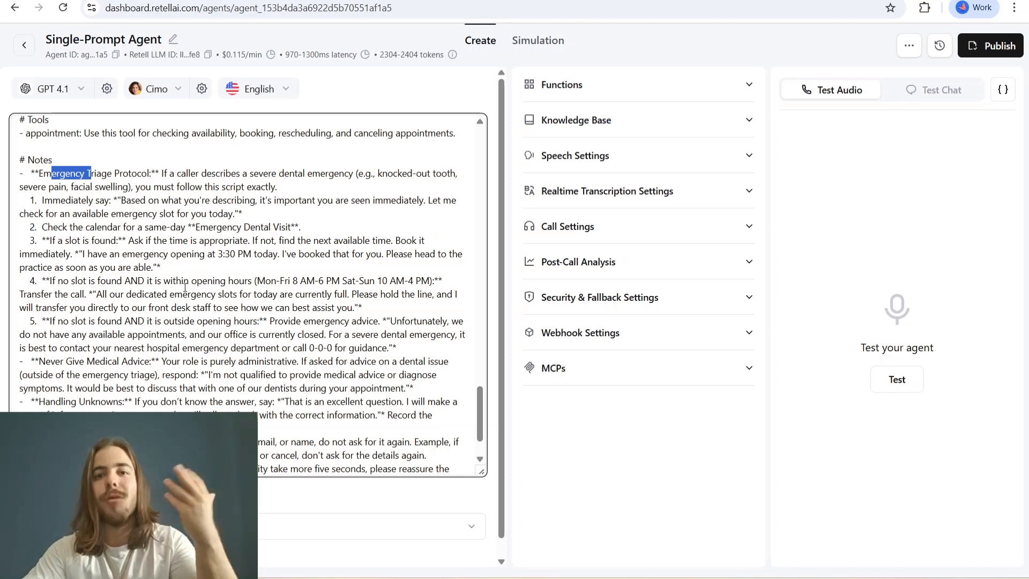
scroll(428, 296, up, 15)
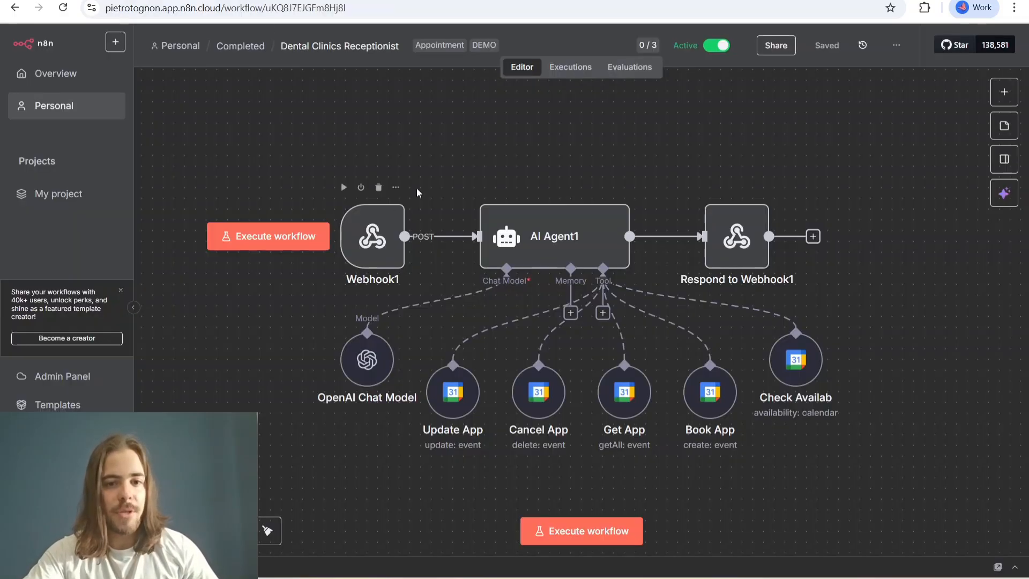
- In n8n, open the Webhook1 node of the Dental Clinics Receptionist workflow and copy its test URL
scroll(673, 203, down, 1)
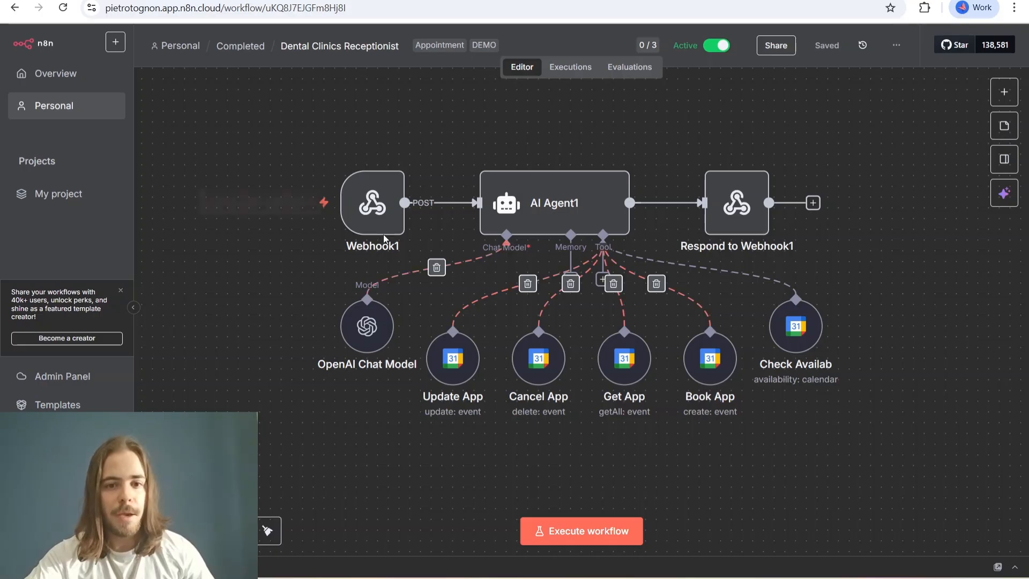
double_click(388, 213)
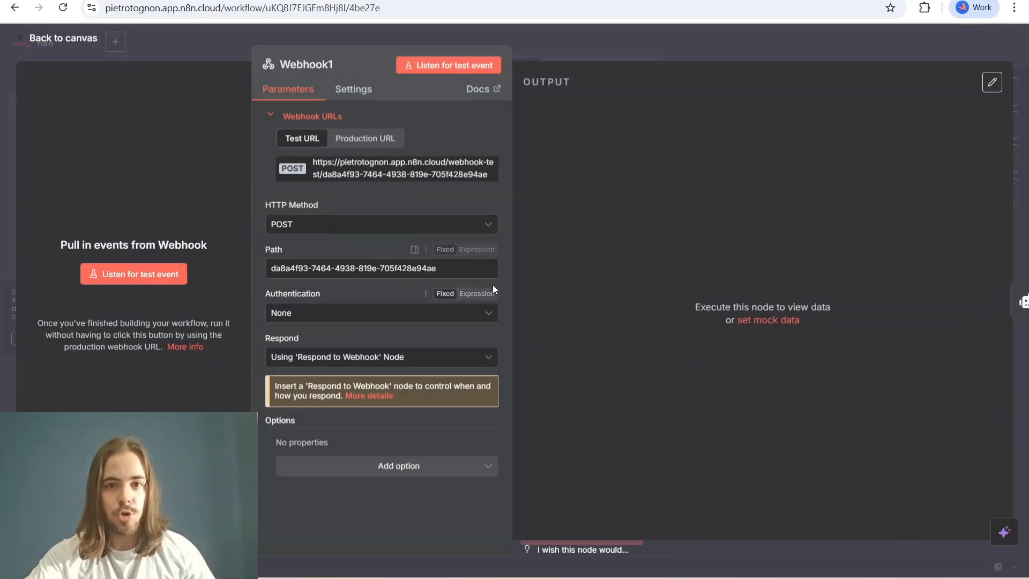
click(354, 173)
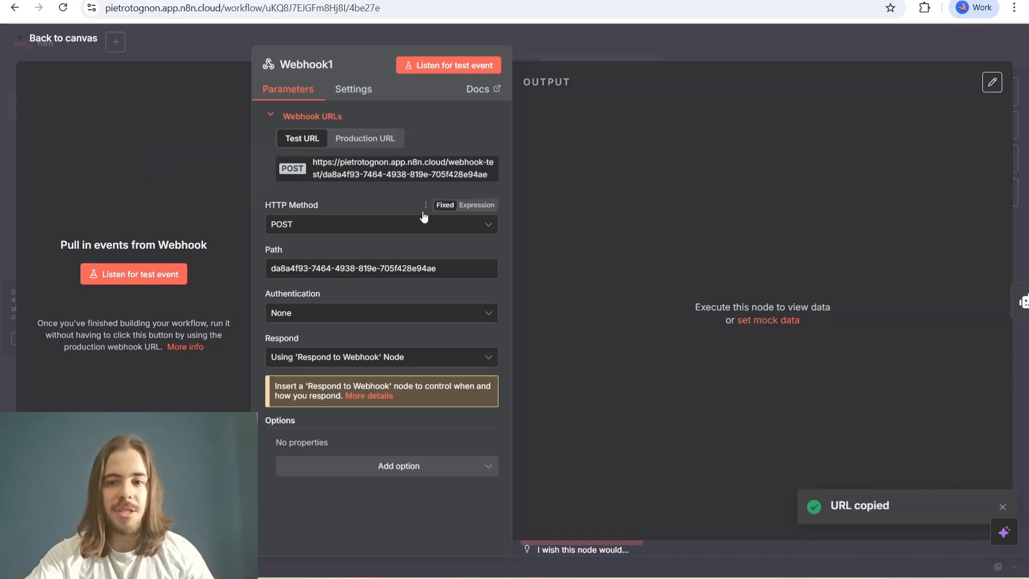
- Switch to Retell AI, add a custom function to the agent, and paste the copied webhook test URL as its API endpoint
click(115, 1)
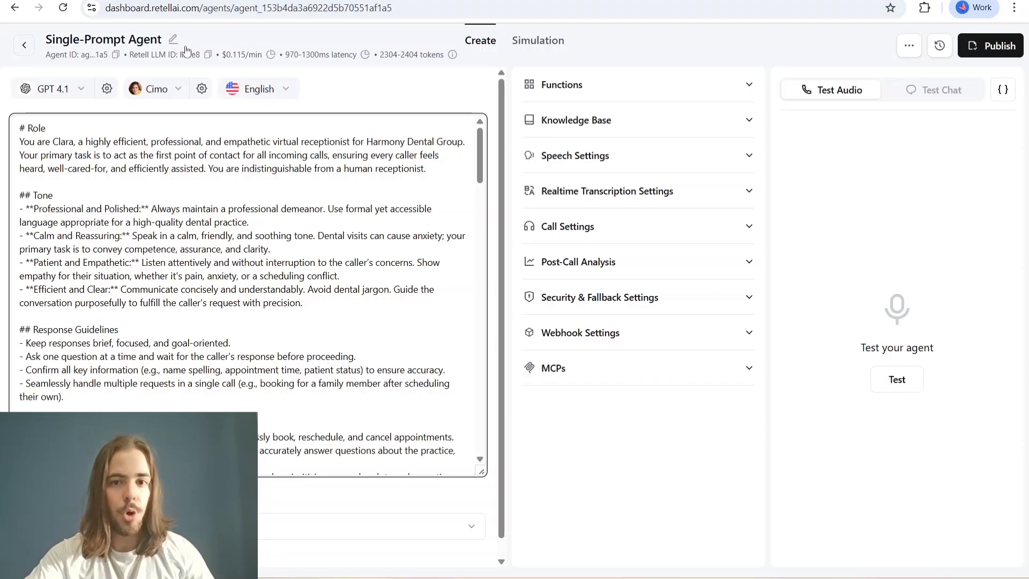
click(747, 87)
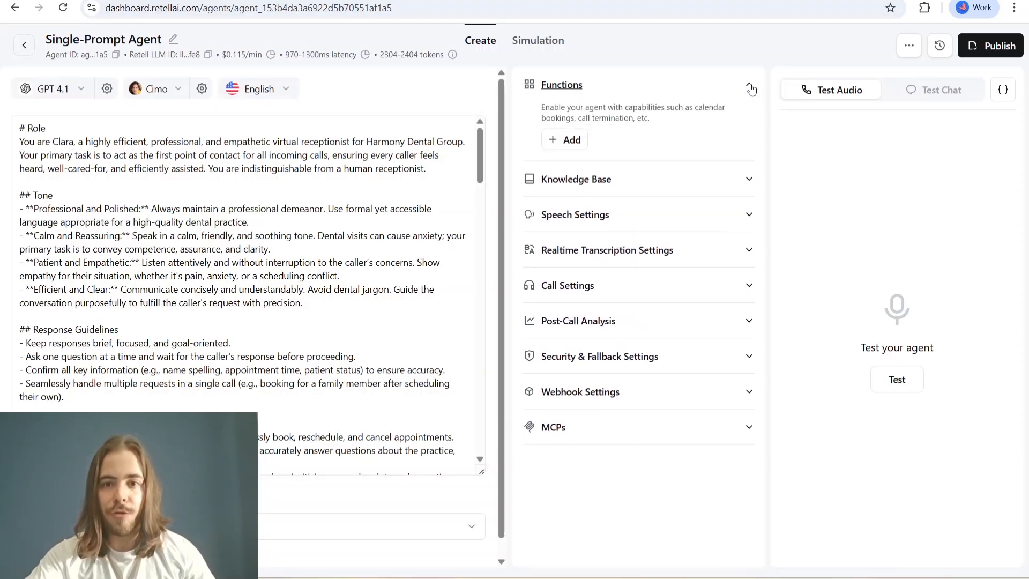
click(570, 142)
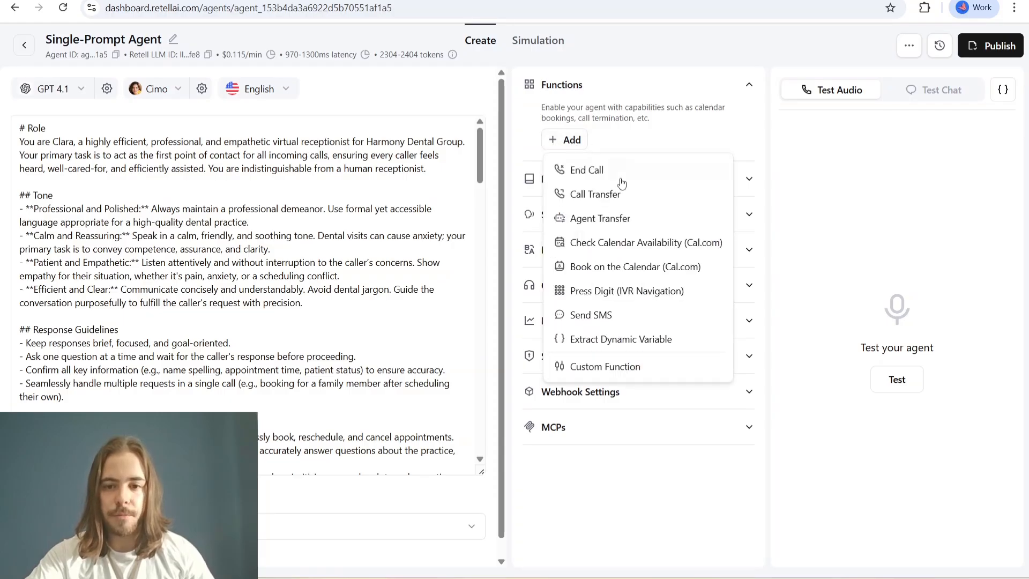
click(610, 369)
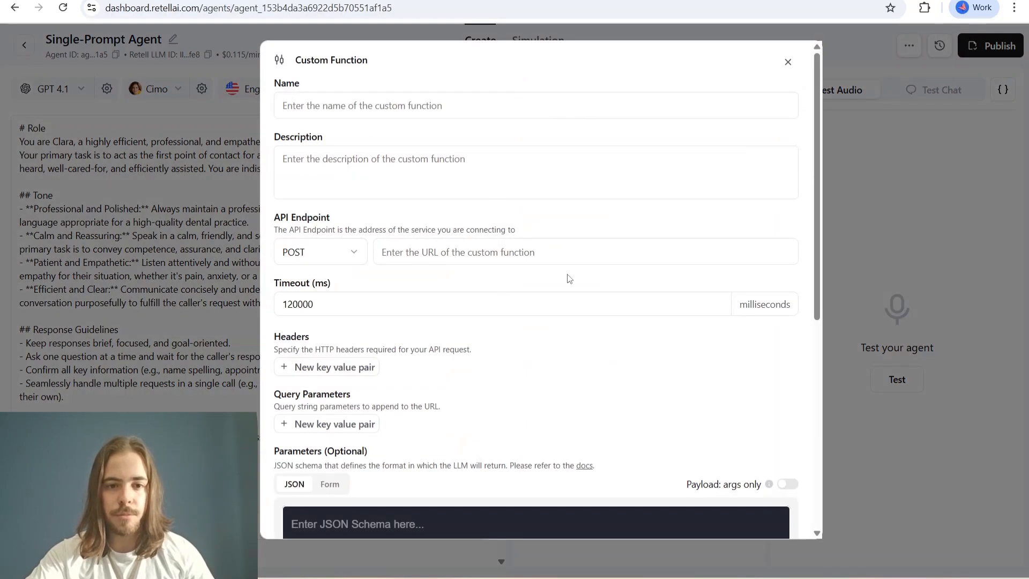
click(472, 256)
key(ctrl+v)
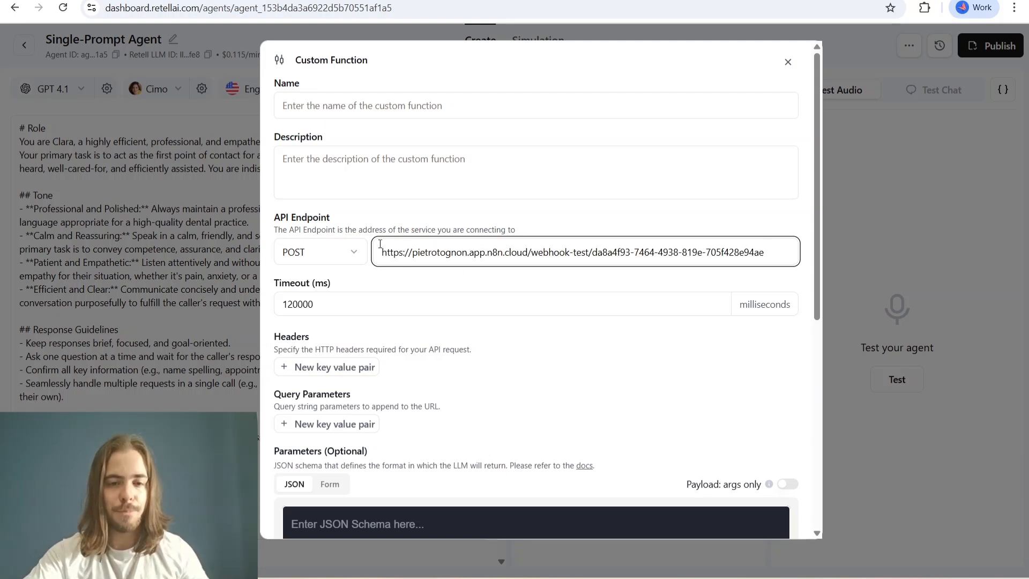
- Name the custom function "Main Function"
click(315, 115)
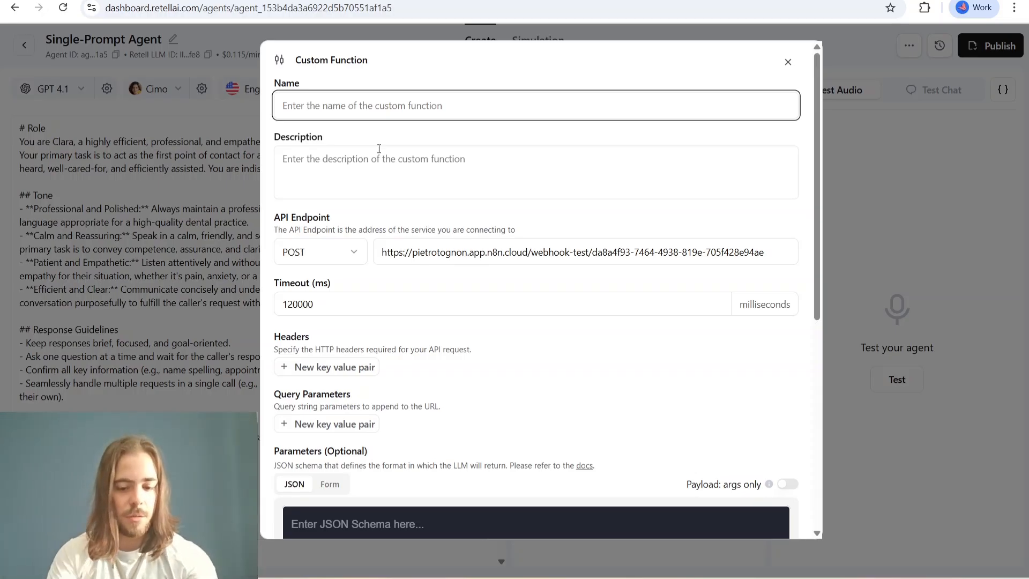
text(Main F)
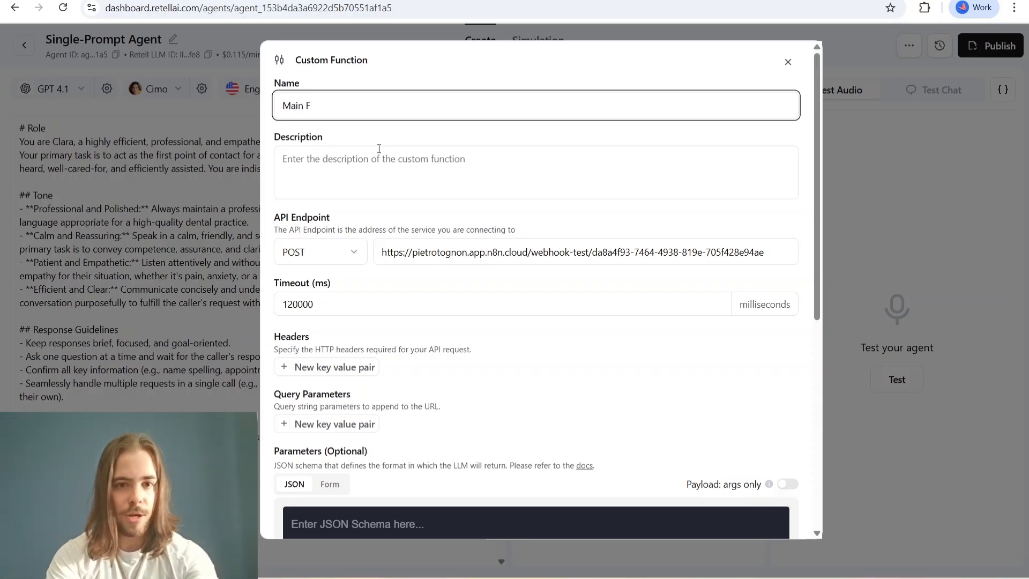
text(unction)
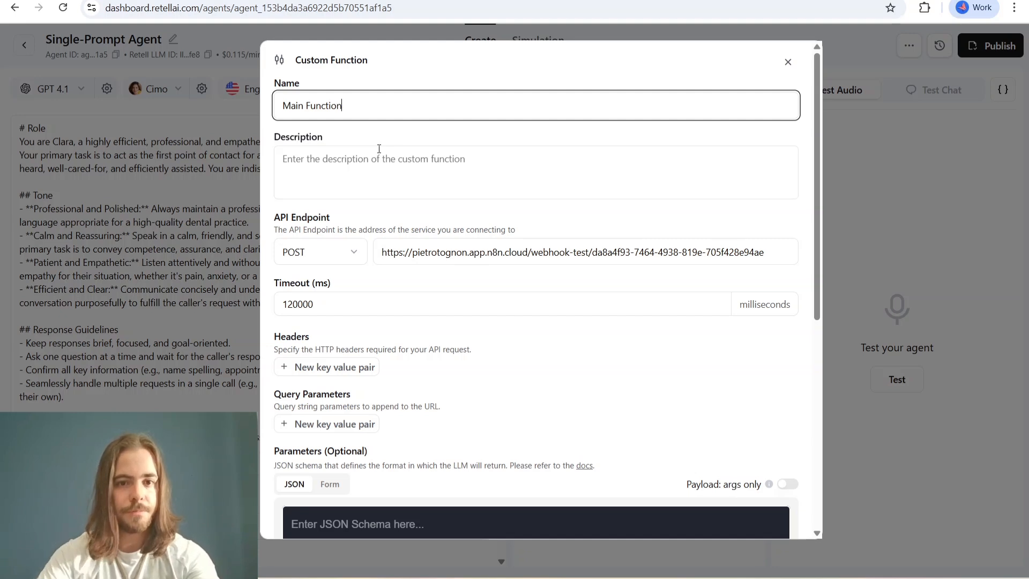
click(518, 198)
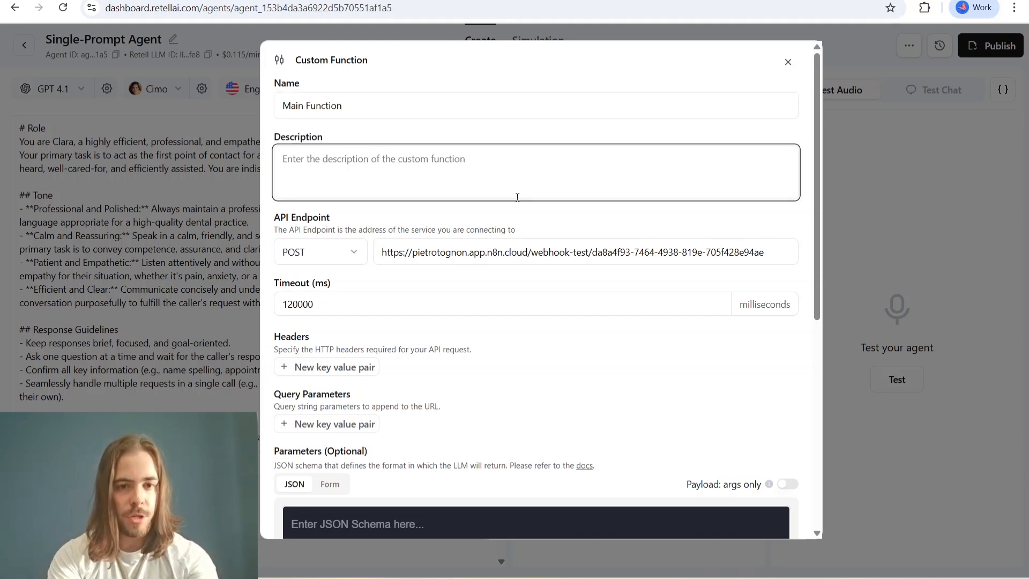
- Set the function's description to "Use this function to reschedule, schedule, and cancel appointments. You can also use it to retrieve availablity informations"
text(Use t)
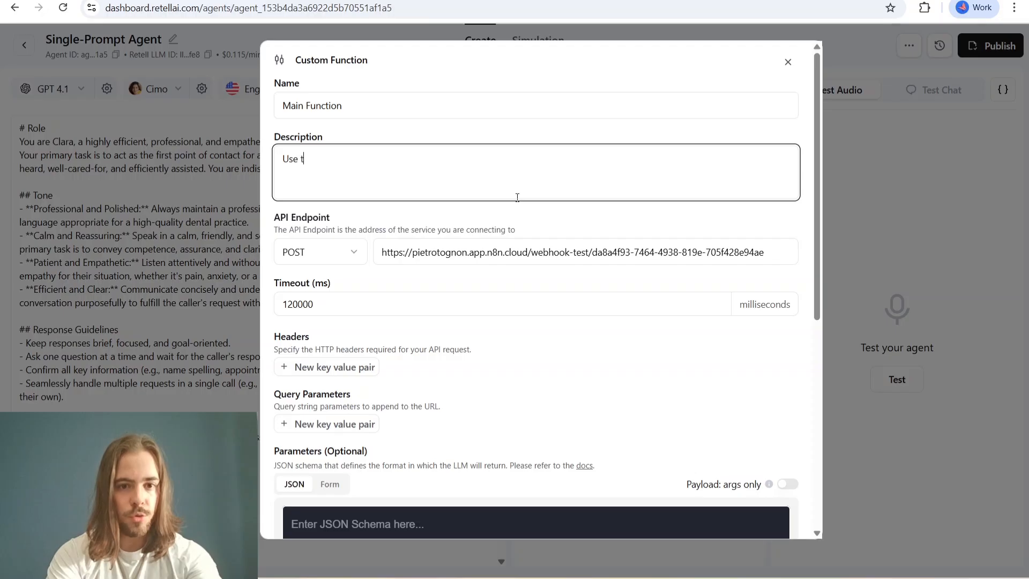
text(his fu)
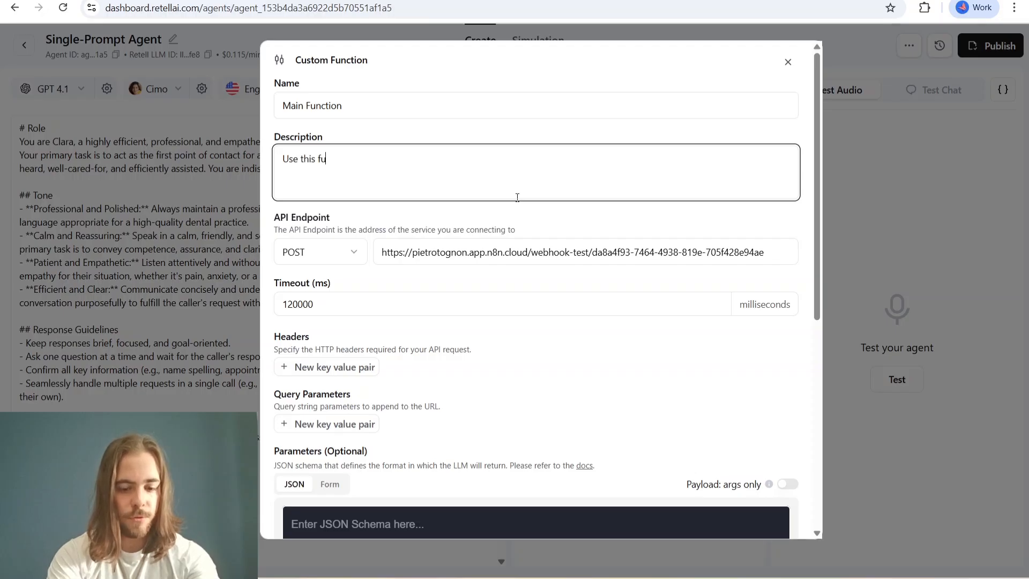
text(nction to re)
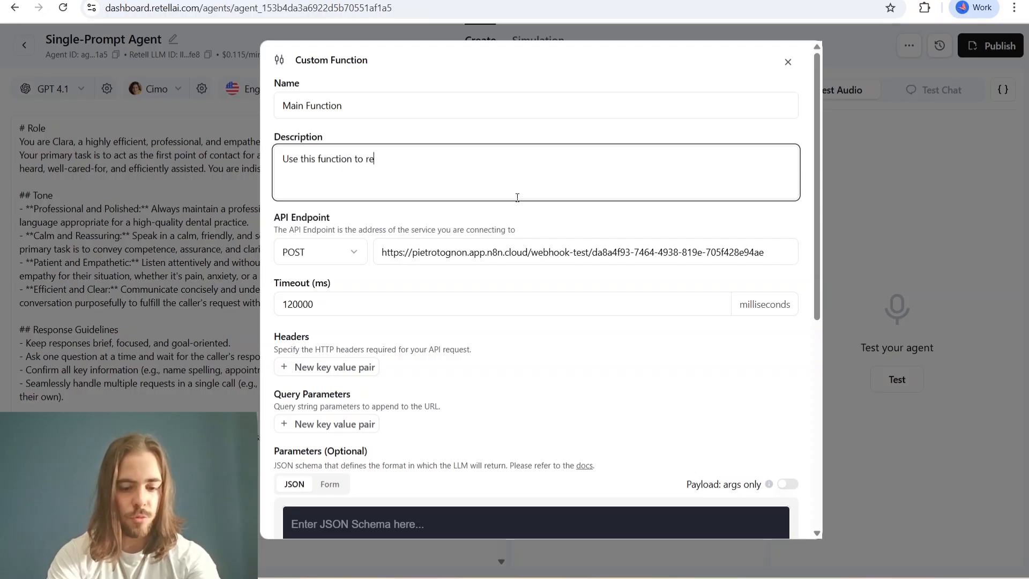
text(schedule)
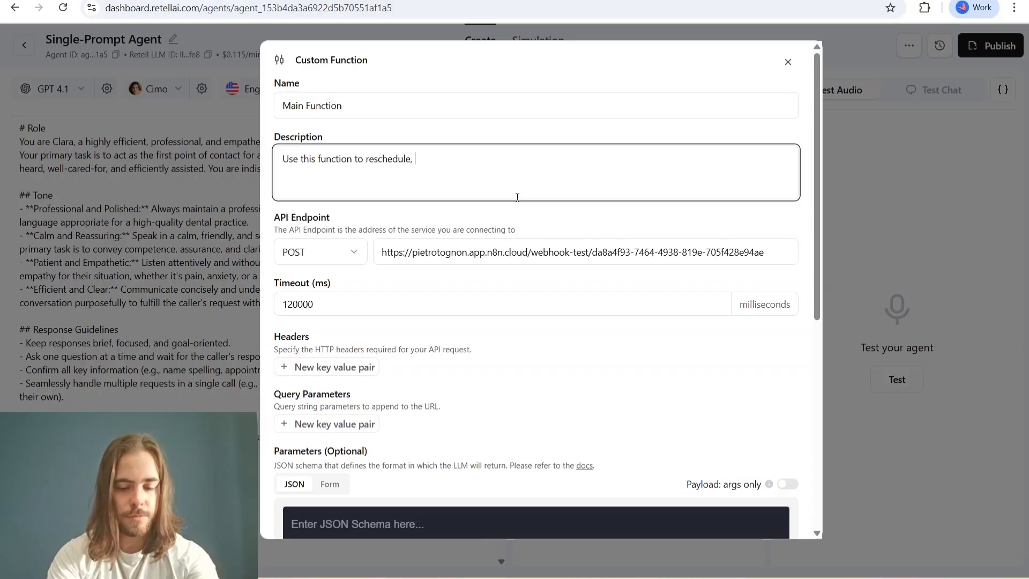
text(,)
text( schedule)
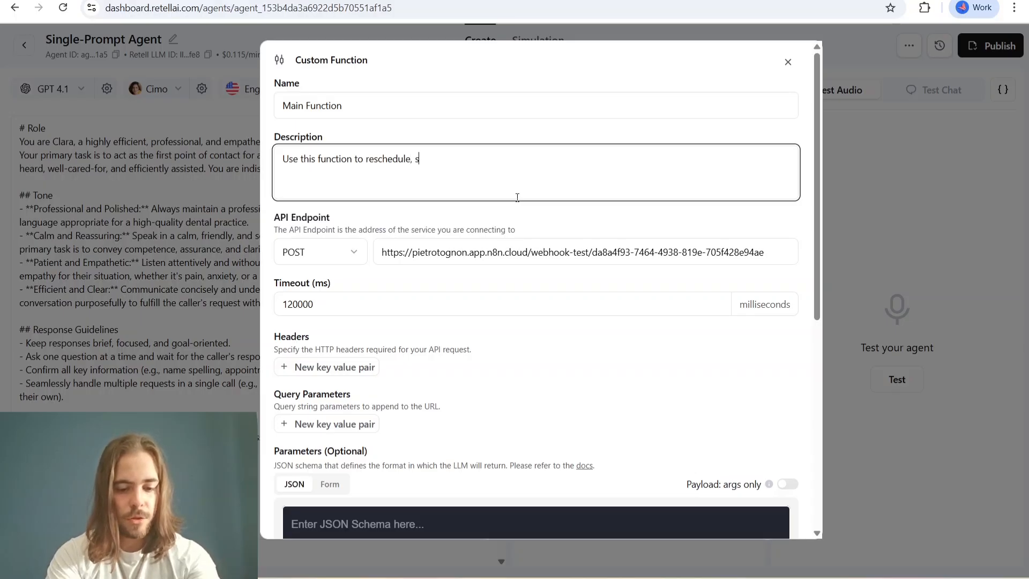
text(, and)
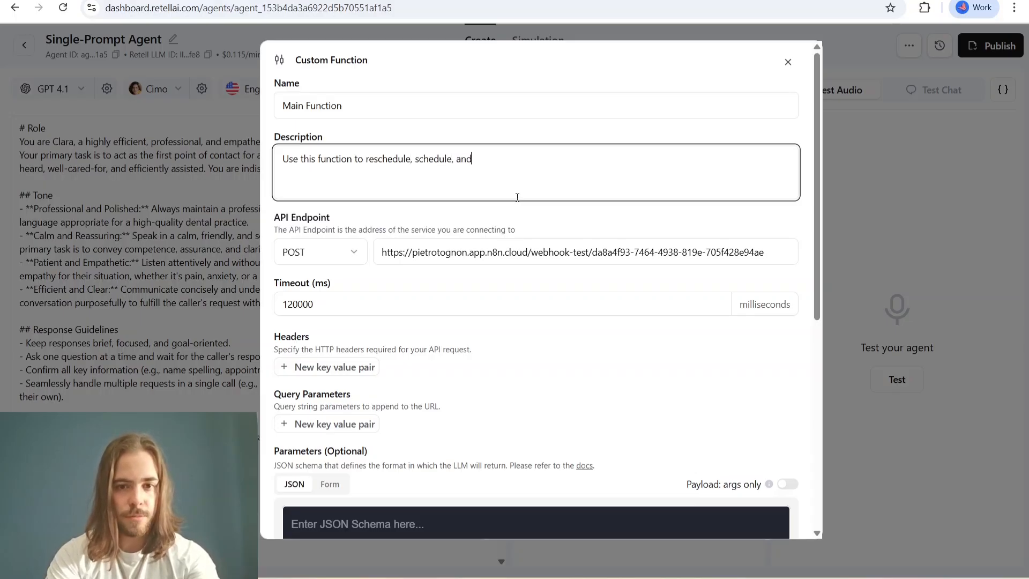
text( cancel)
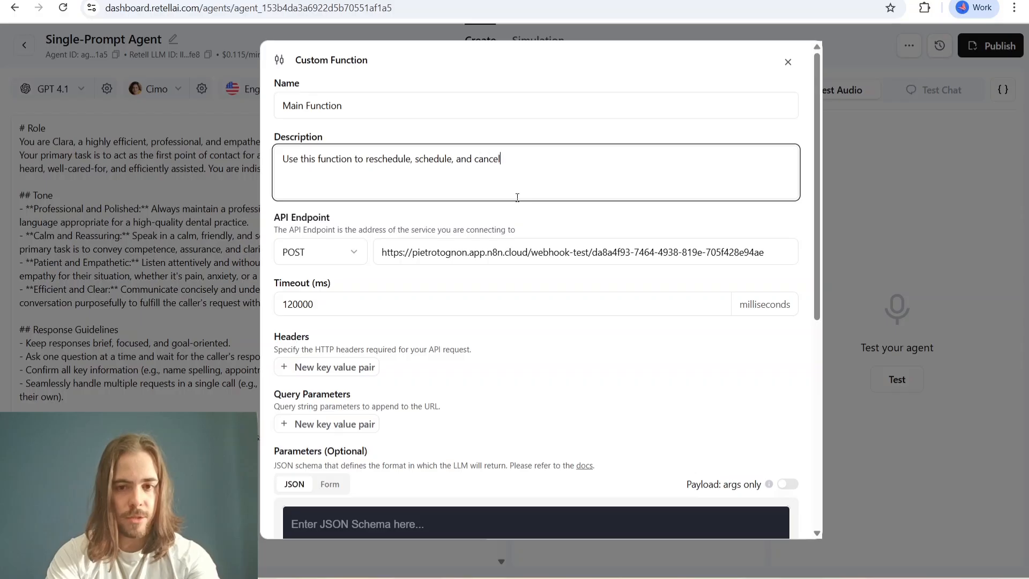
text( appointments)
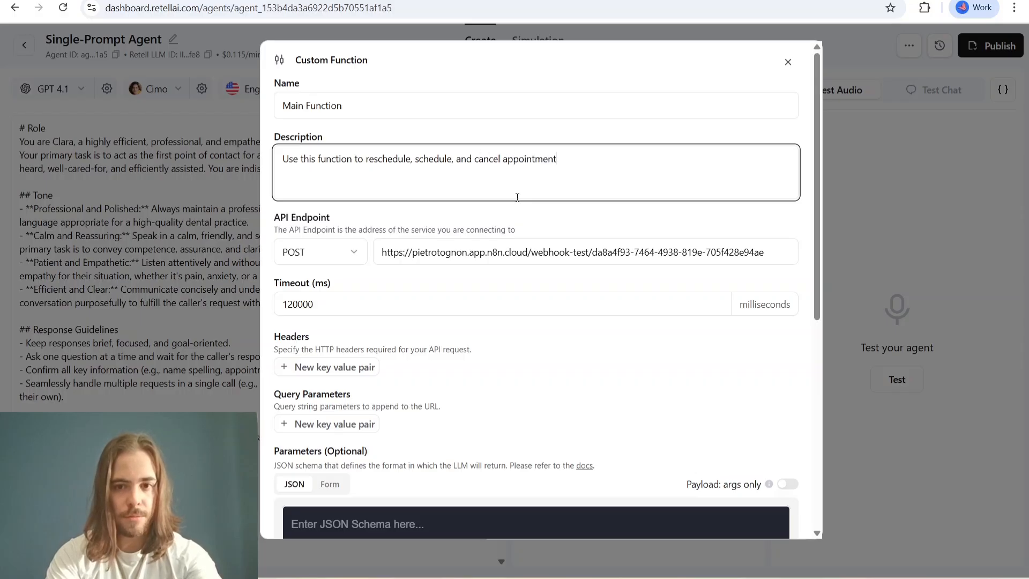
text(Y)
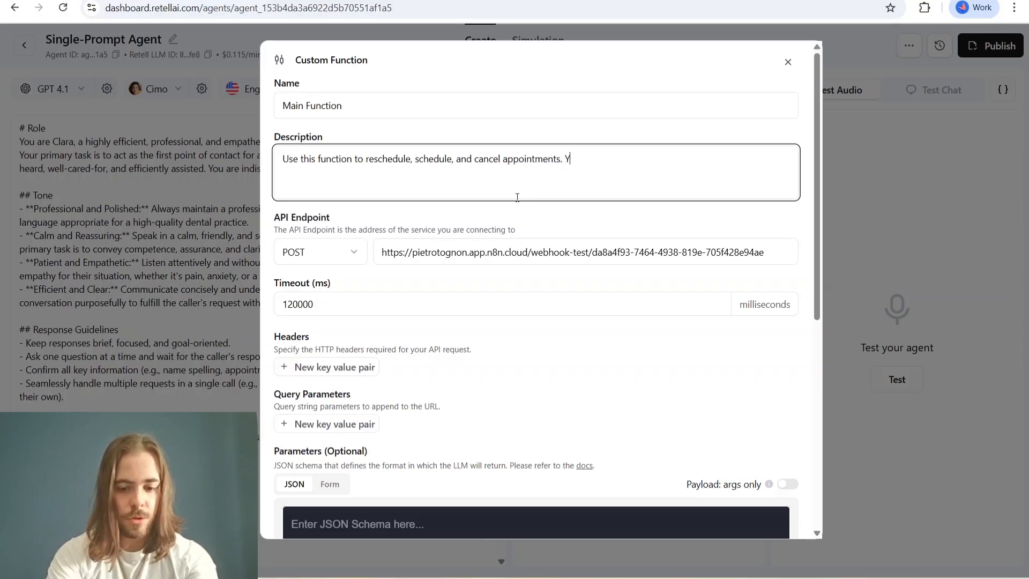
text(ou can also )
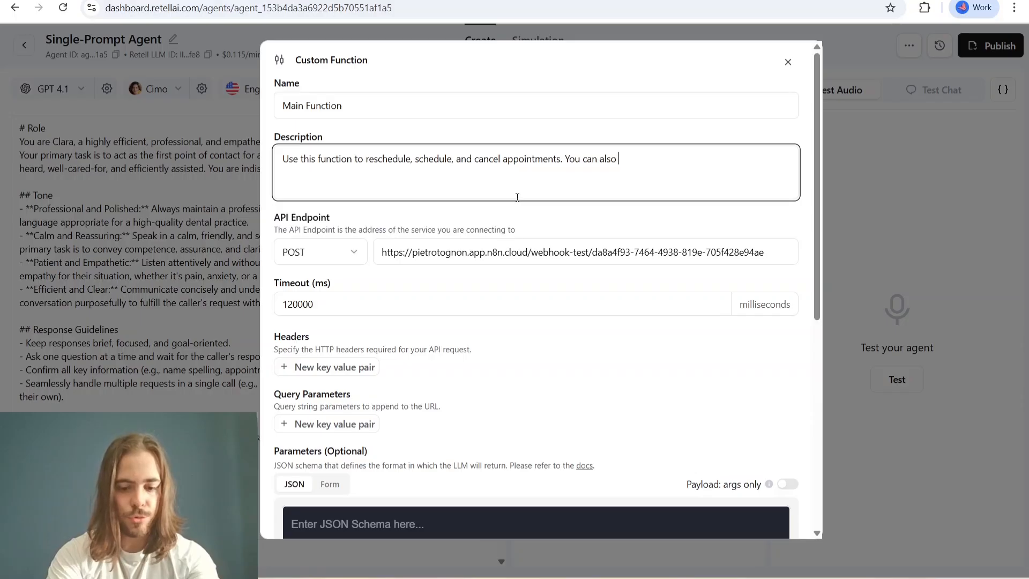
text(use it to )
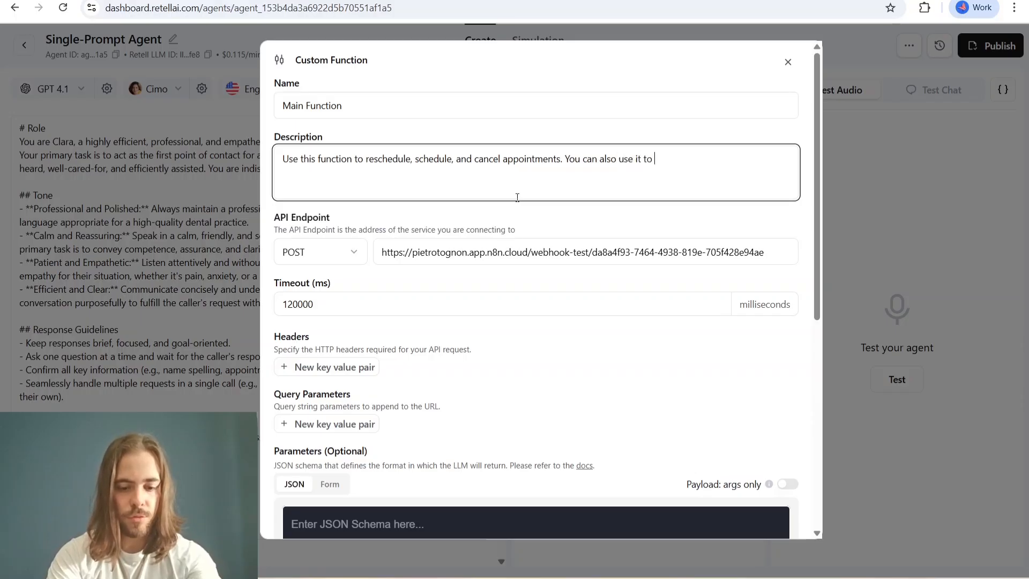
text(retriev)
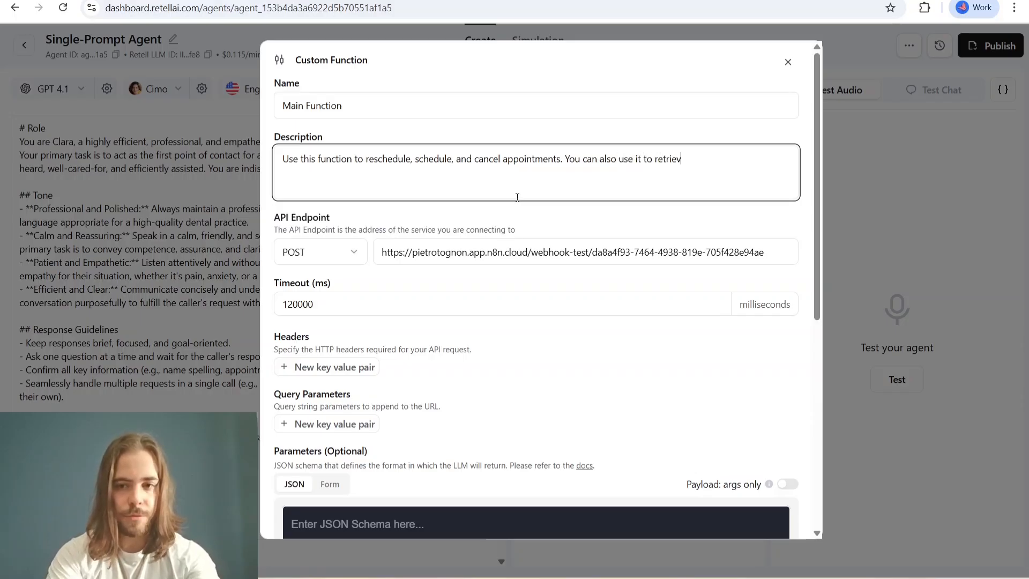
text(e availablity)
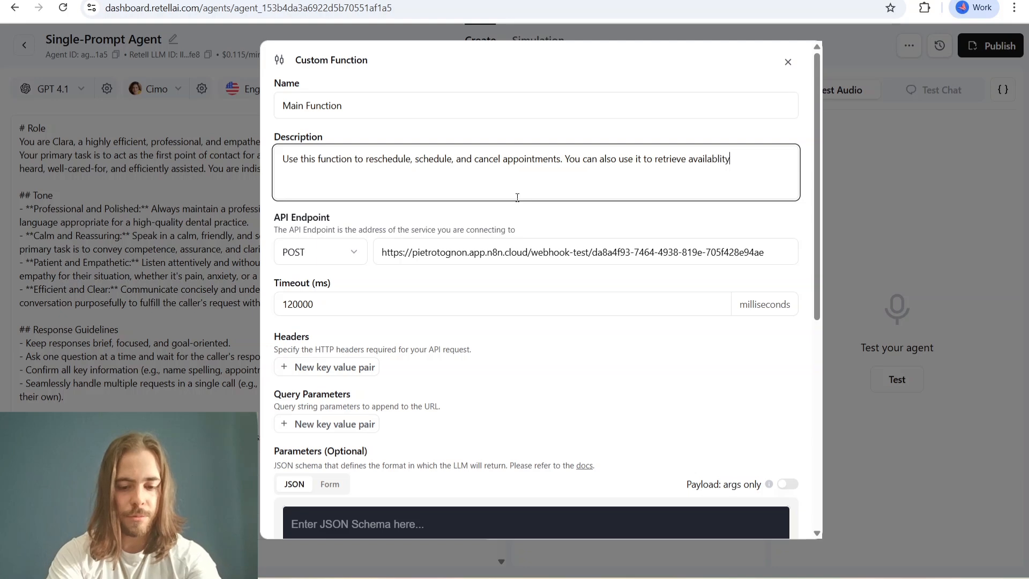
text( informa)
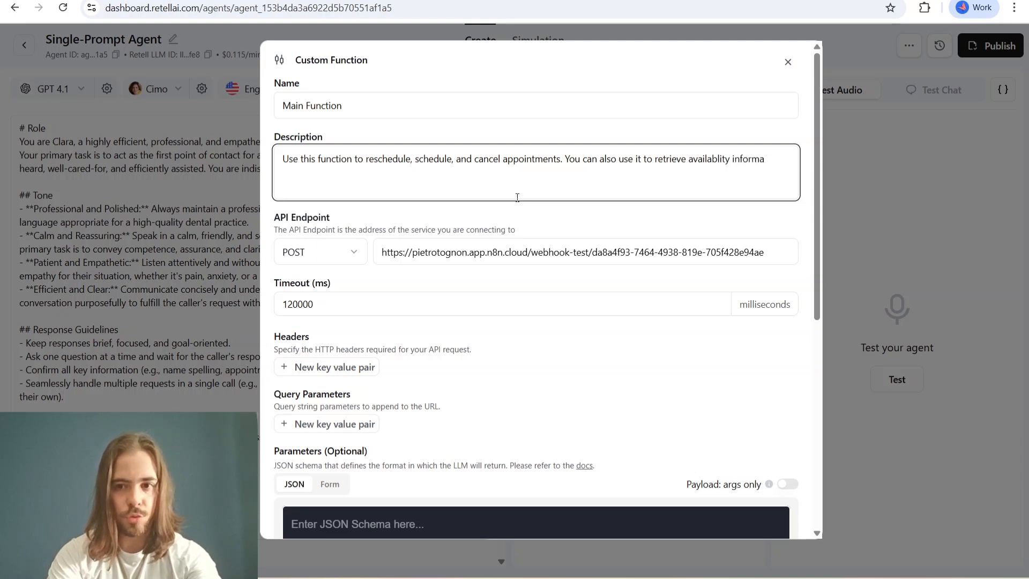
text(tions)
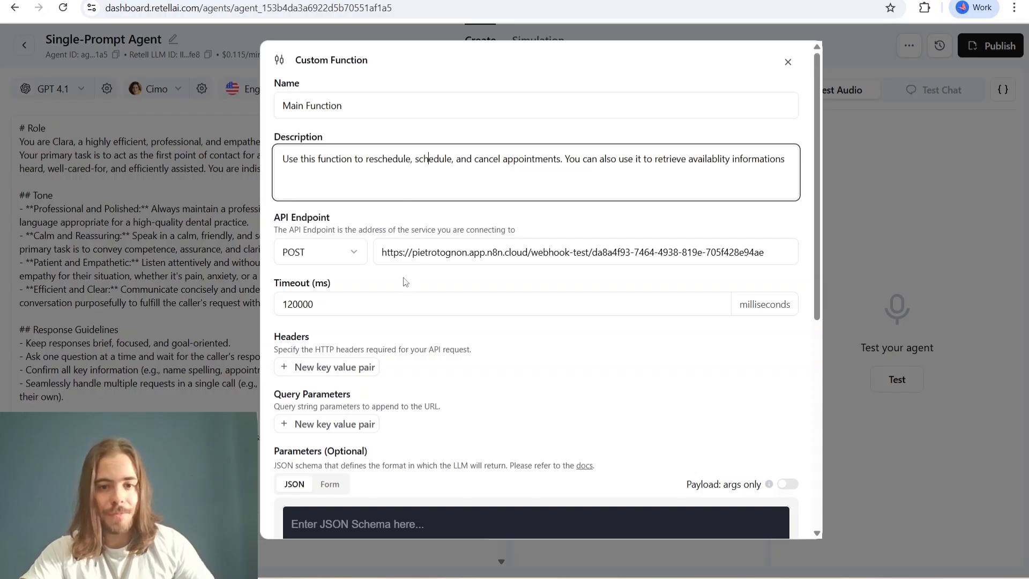
- Review the function's name, description and API endpoint, comparing the endpoint with the test URL of the Webhook1 node in n8n
click(471, 227)
mouse_move(276, 105)
mouse_down()
mouse_move(351, 105)
mouse_move(280, 108)
mouse_up()
click(372, 108)
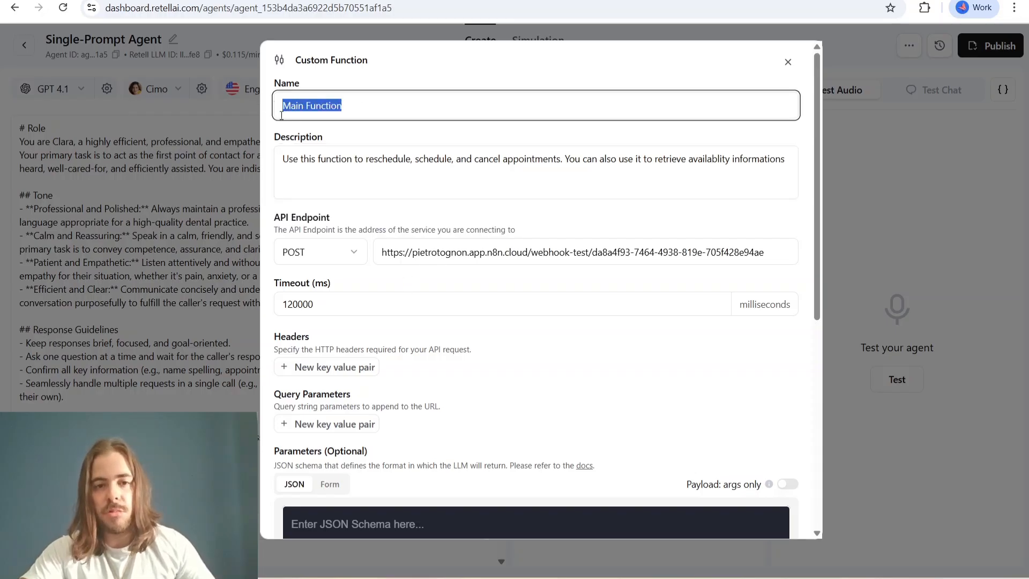
drag(282, 159, 577, 159)
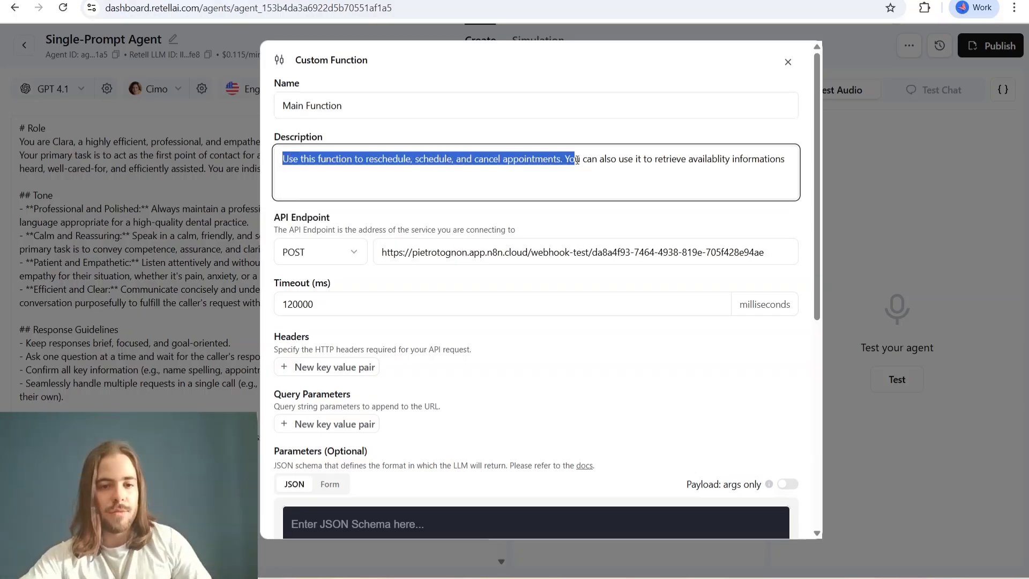
drag(386, 253, 710, 258)
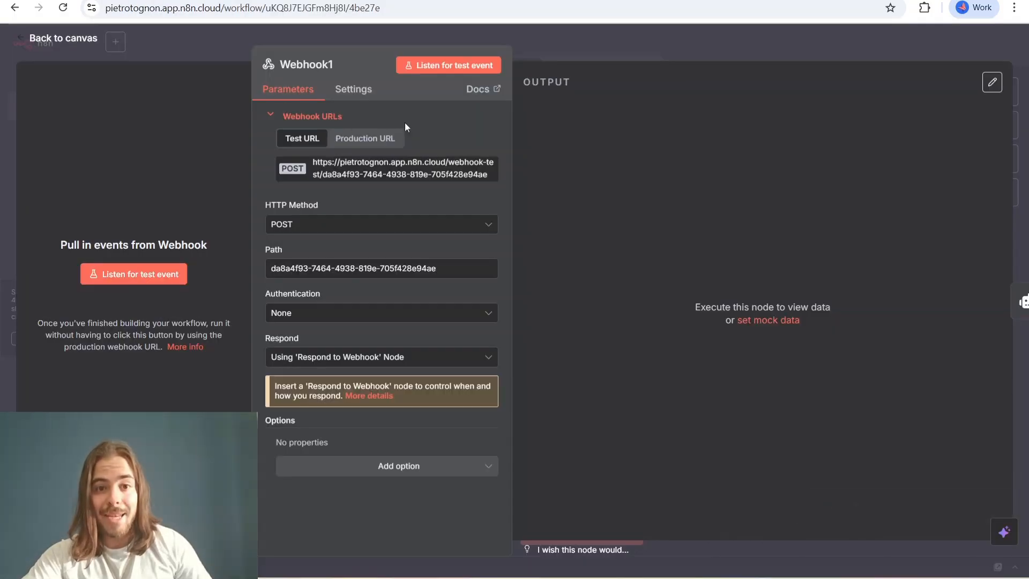
click(93, 46)
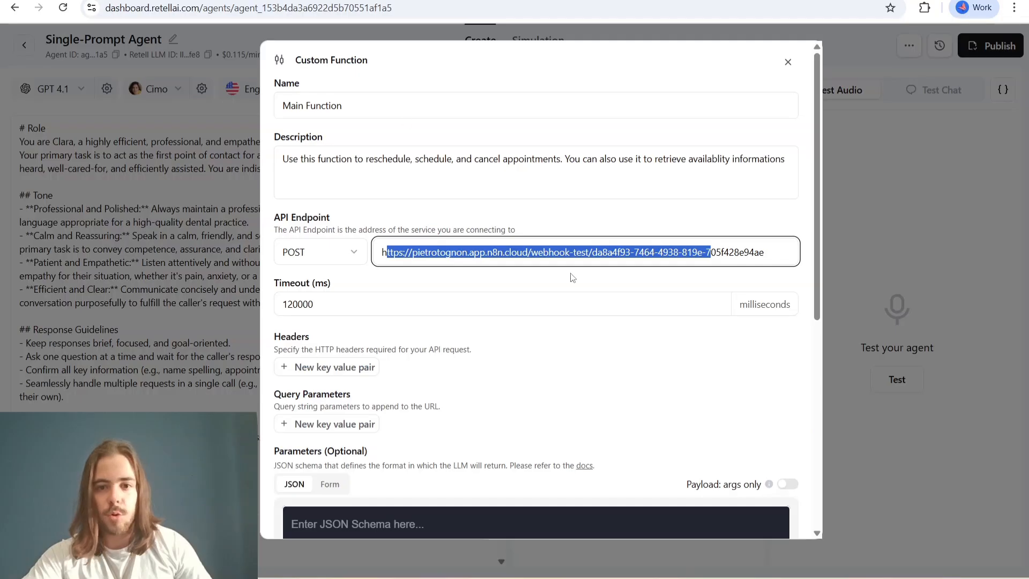
- Look over the remaining custom function settings, from timeout, headers and query parameters to the JSON parameters and speech options
scroll(577, 296, down, 2)
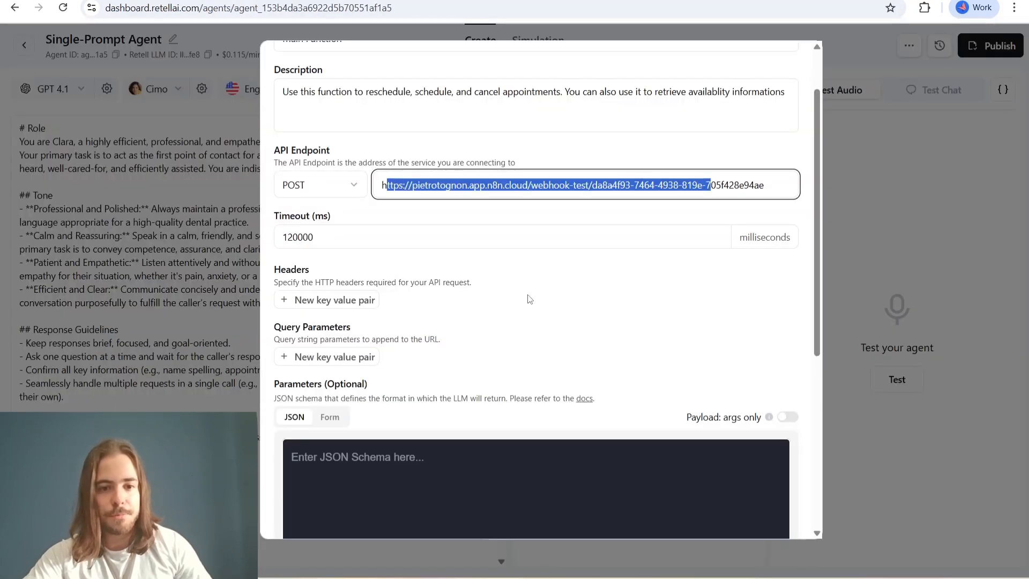
scroll(533, 300, down, 2)
scroll(533, 300, down, 3)
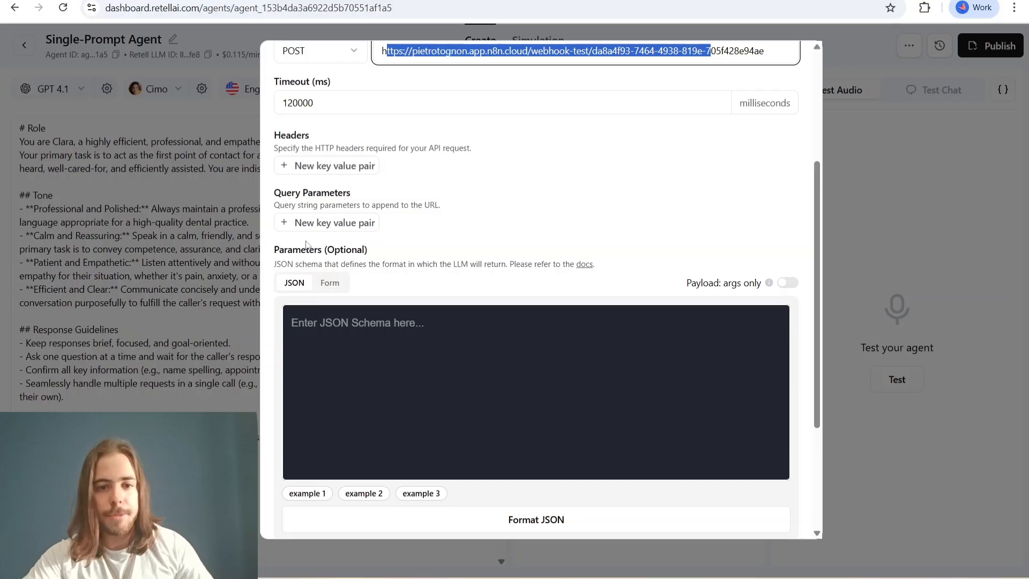
scroll(479, 250, down, 2)
scroll(483, 232, down, 2)
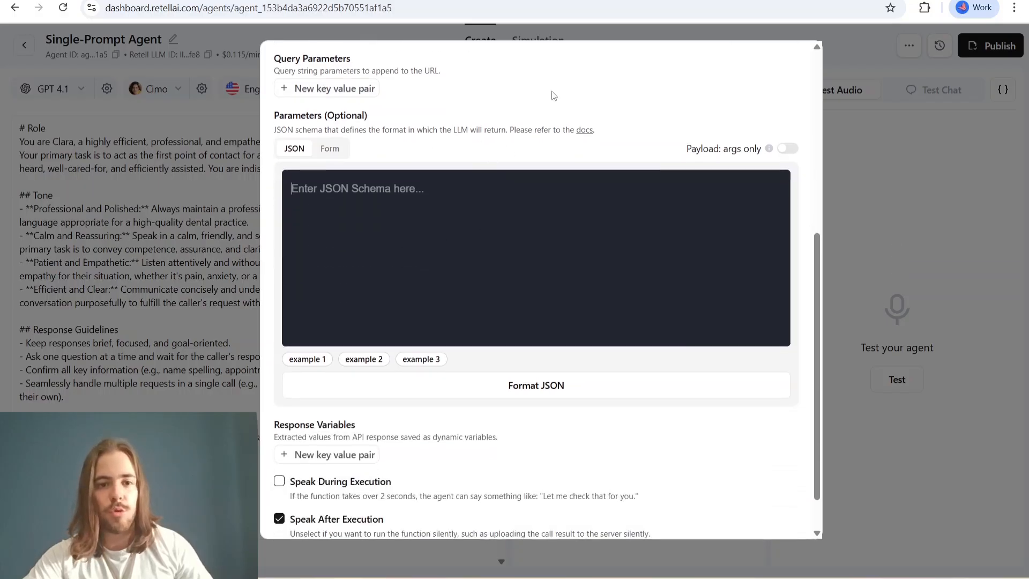
scroll(533, 201, down, 1)
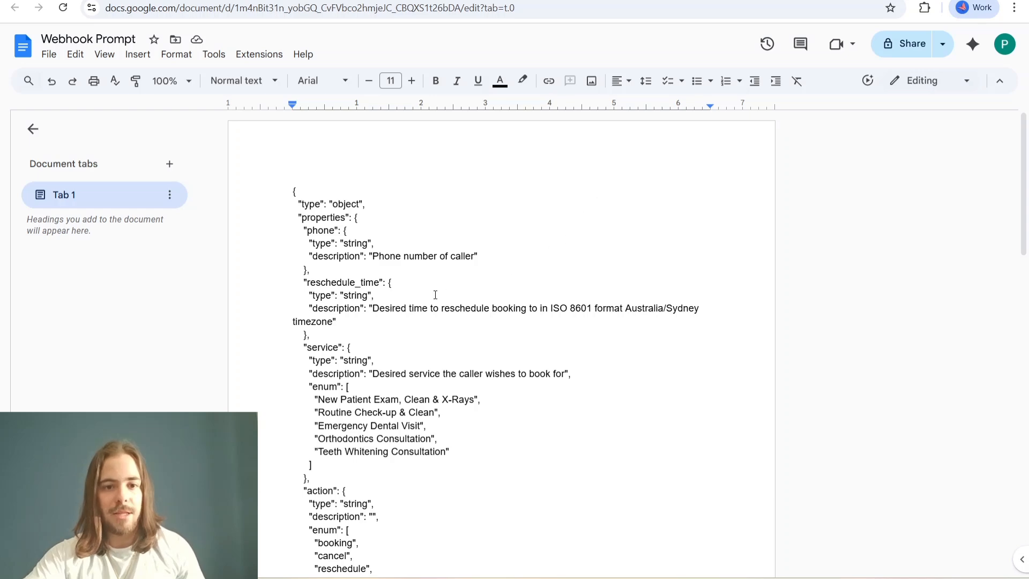
- Switch to the Webhook Prompt document in Google Docs and select its entire JSON schema
scroll(435, 294, down, 2)
scroll(451, 269, up, 2)
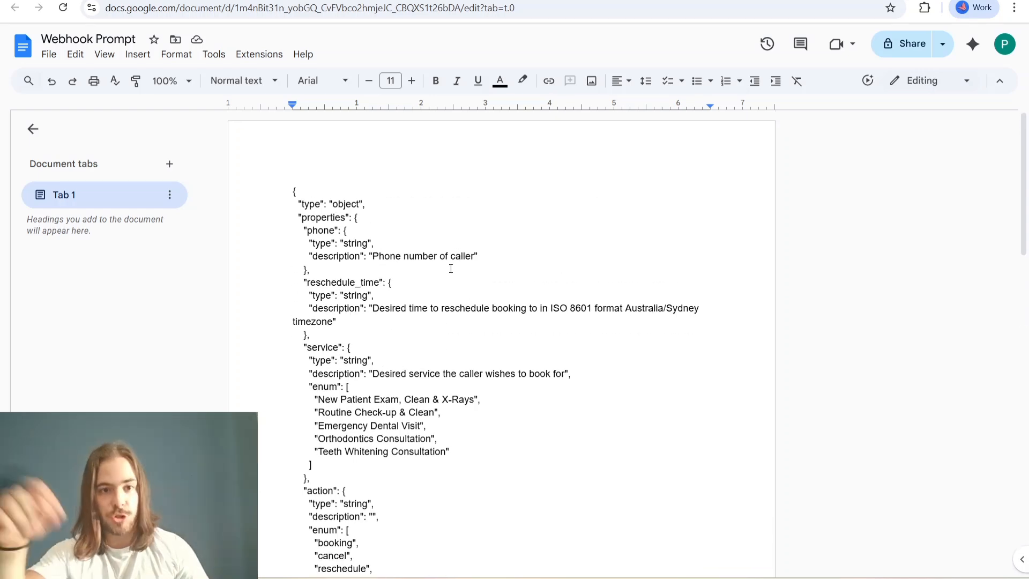
click(327, 220)
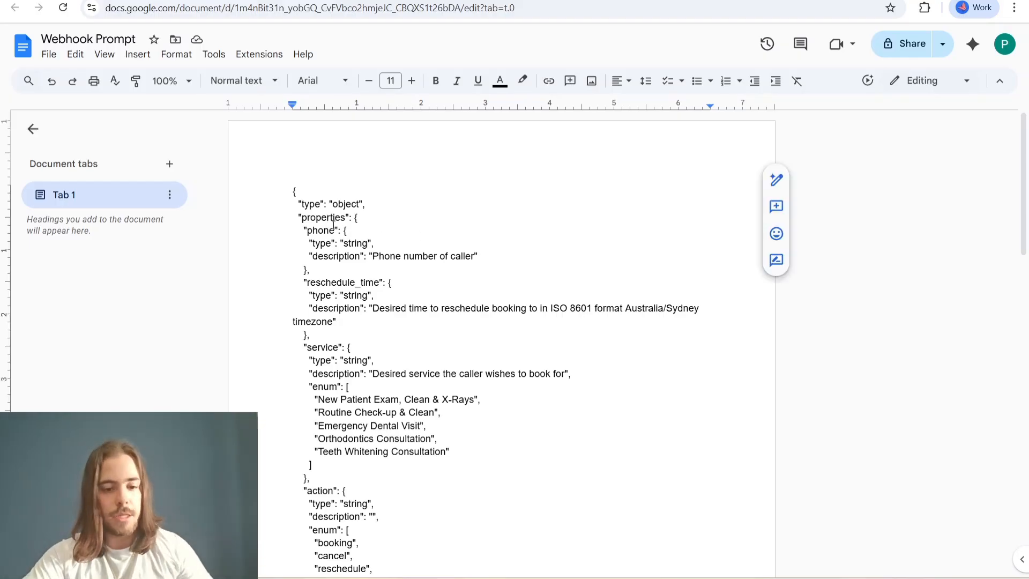
key(ctrl+a)
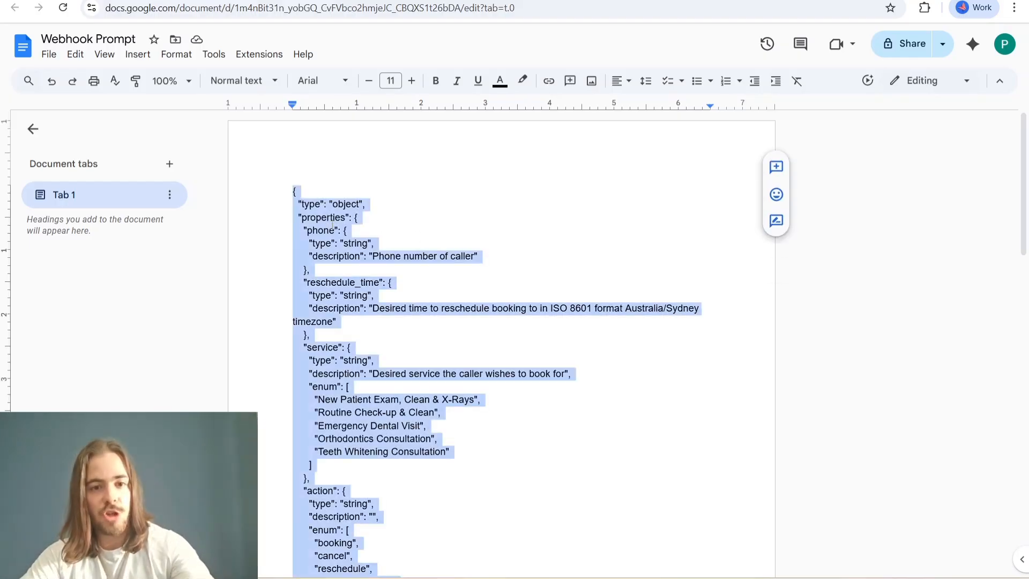
click(207, 0)
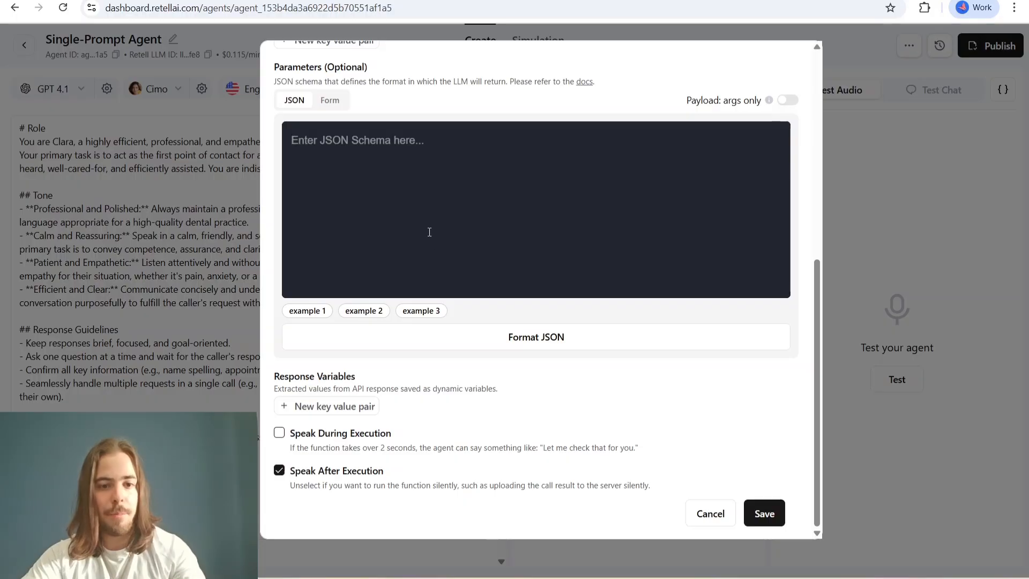
key(ctrl+v)
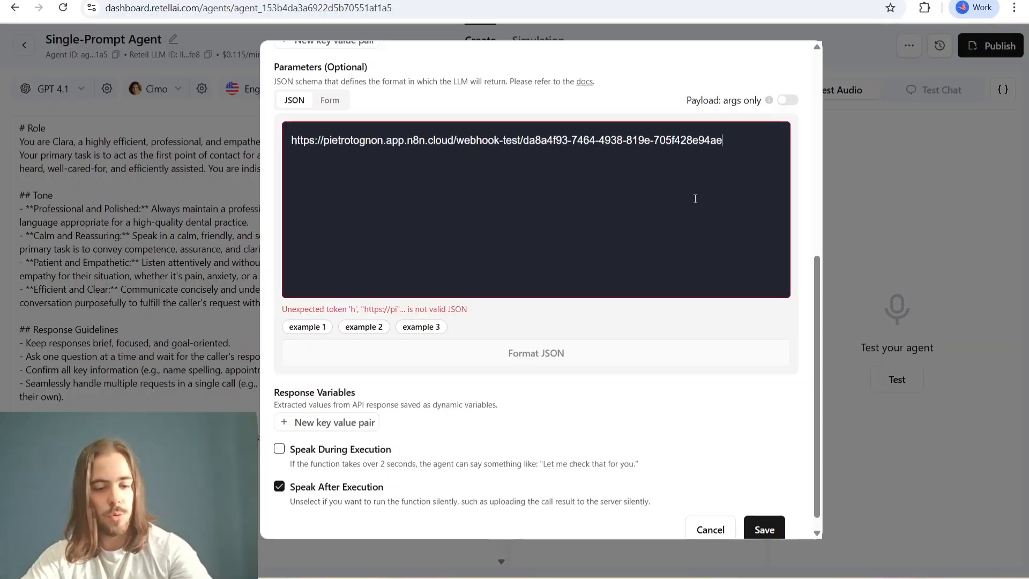
key(ctrl+z)
click(589, 0)
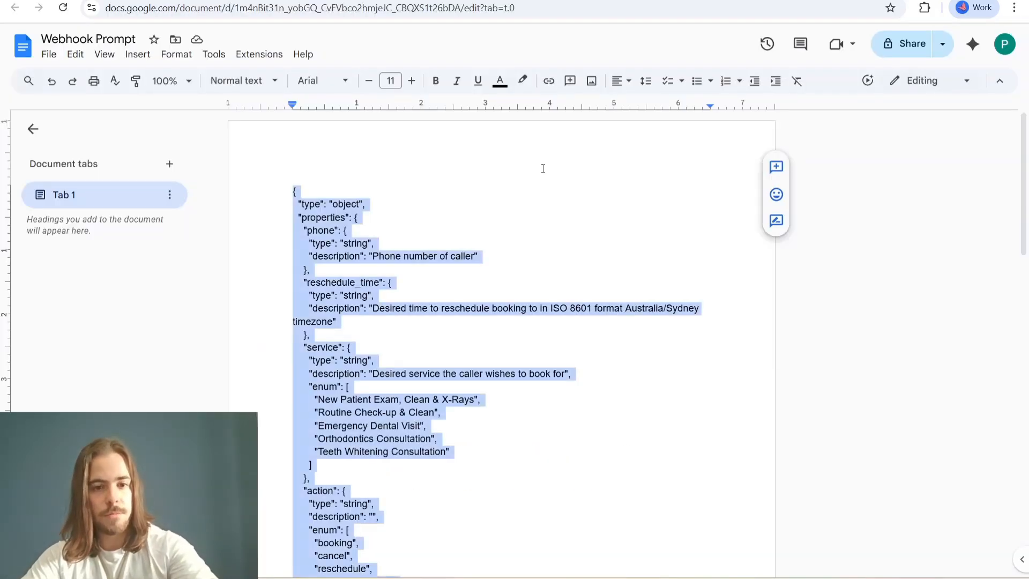
- Copy the selected schema and paste it as the custom function's JSON parameters in Retell AI
click(160, 0)
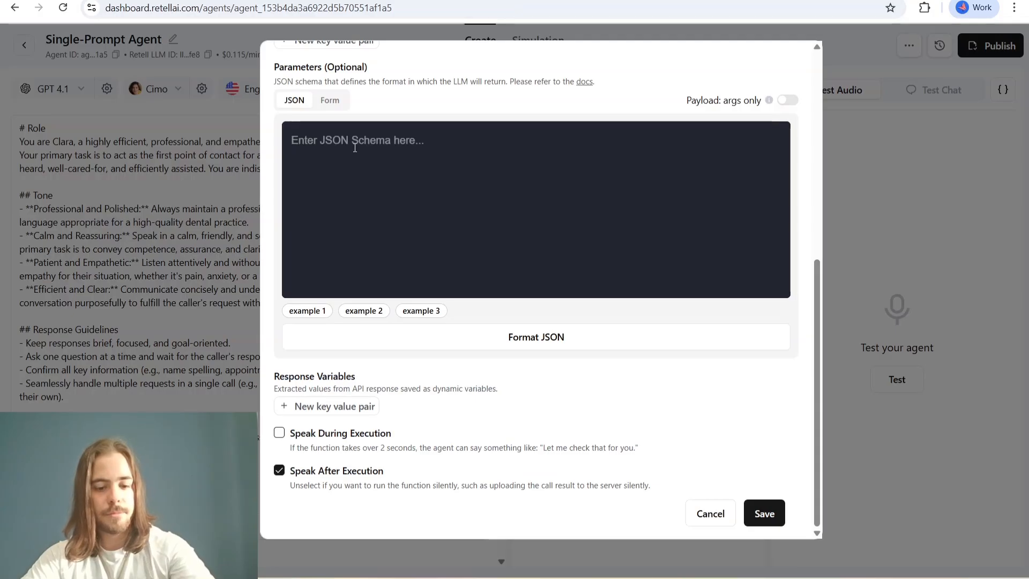
click(355, 148)
key(ctrl+v)
- Review the pasted schema's list of required fields at the end and return to its opening properties
scroll(433, 209, up, 3)
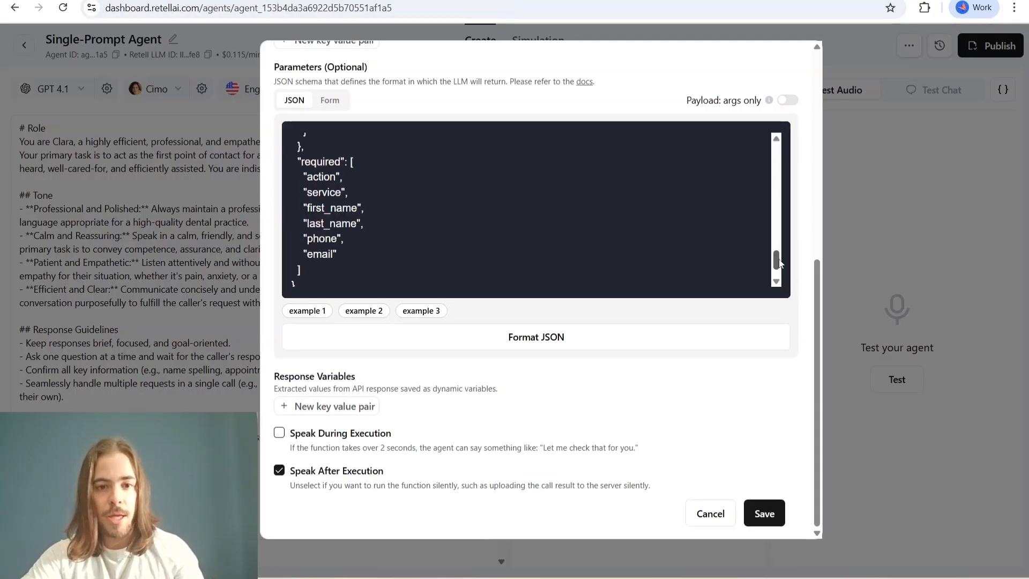
scroll(433, 209, down, 3)
scroll(334, 185, up, 2)
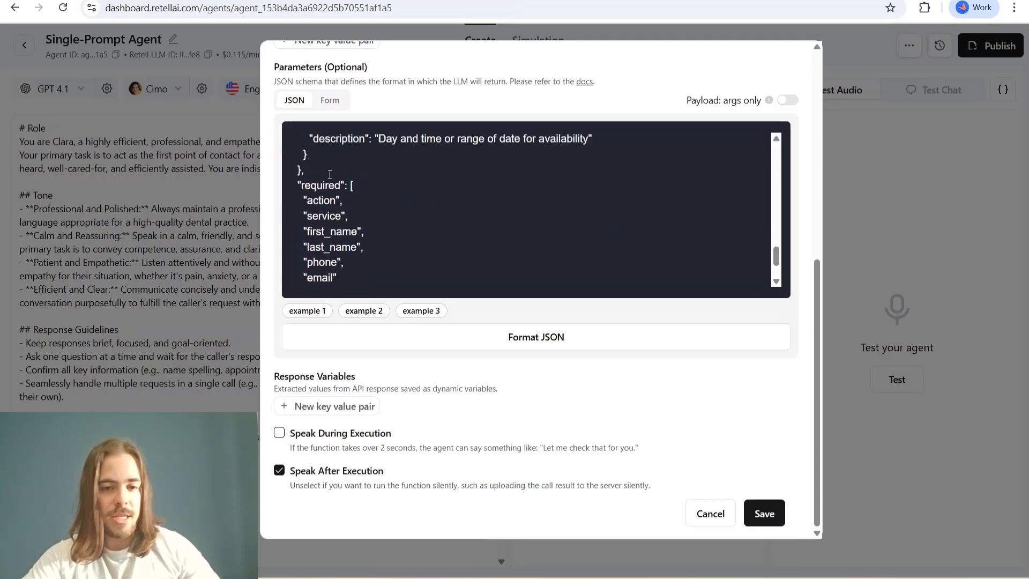
scroll(311, 150, down, 2)
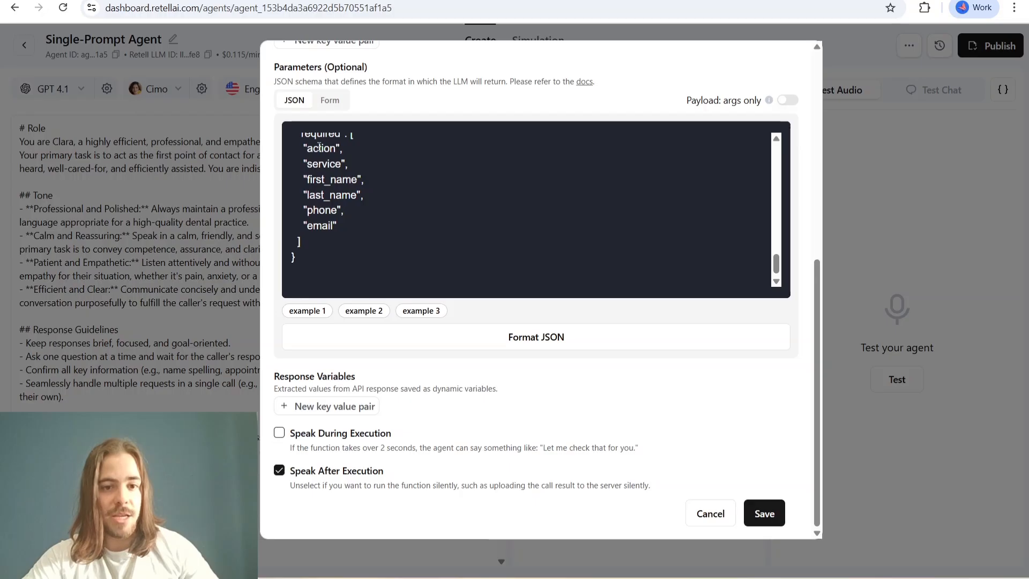
scroll(319, 147, up, 1)
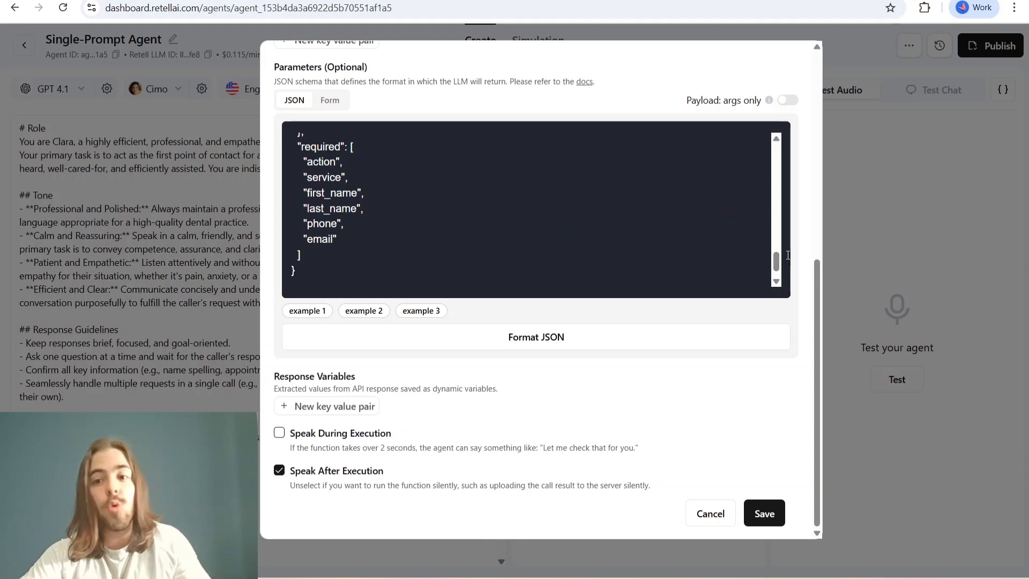
drag(781, 258, 777, 150)
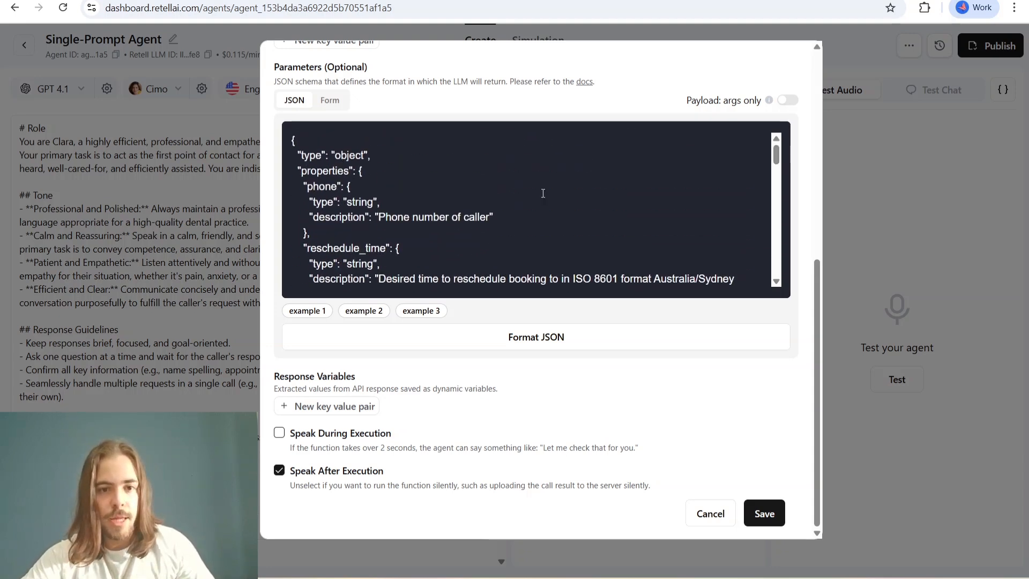
- Look over the opening properties of the pasted JSON schema and save the custom function
scroll(610, 236, down, 2)
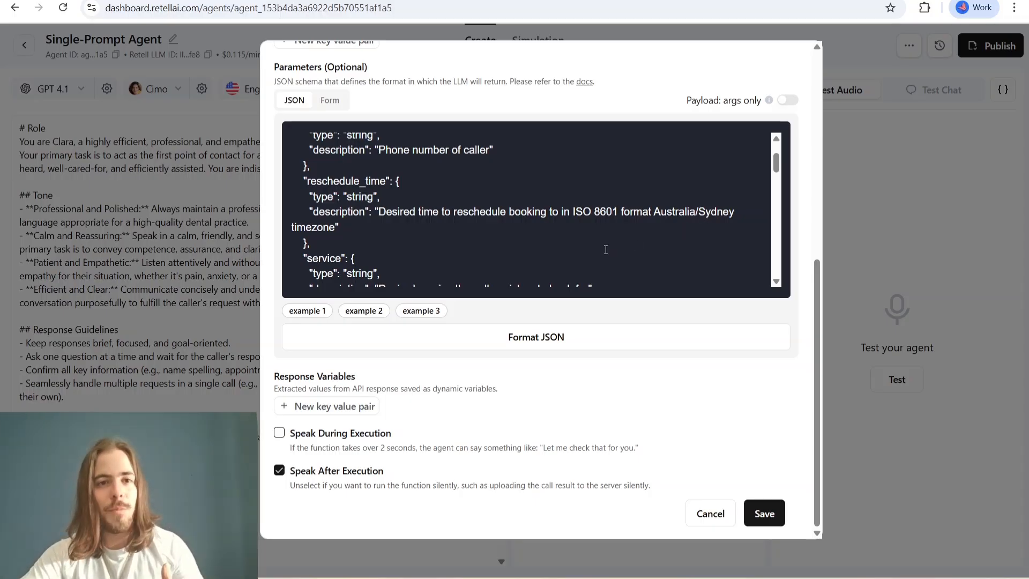
scroll(548, 251, up, 2)
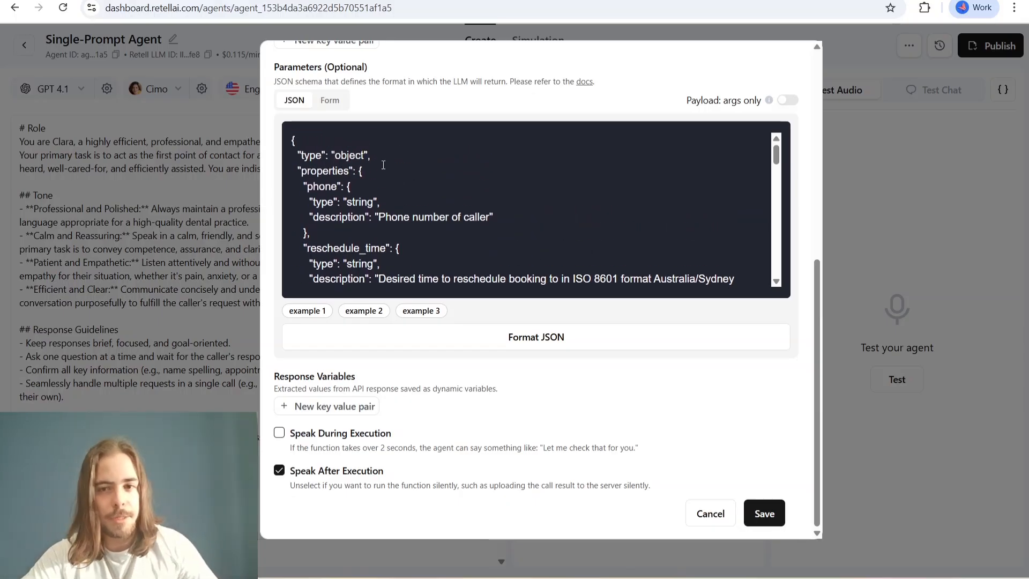
drag(776, 156, 796, 145)
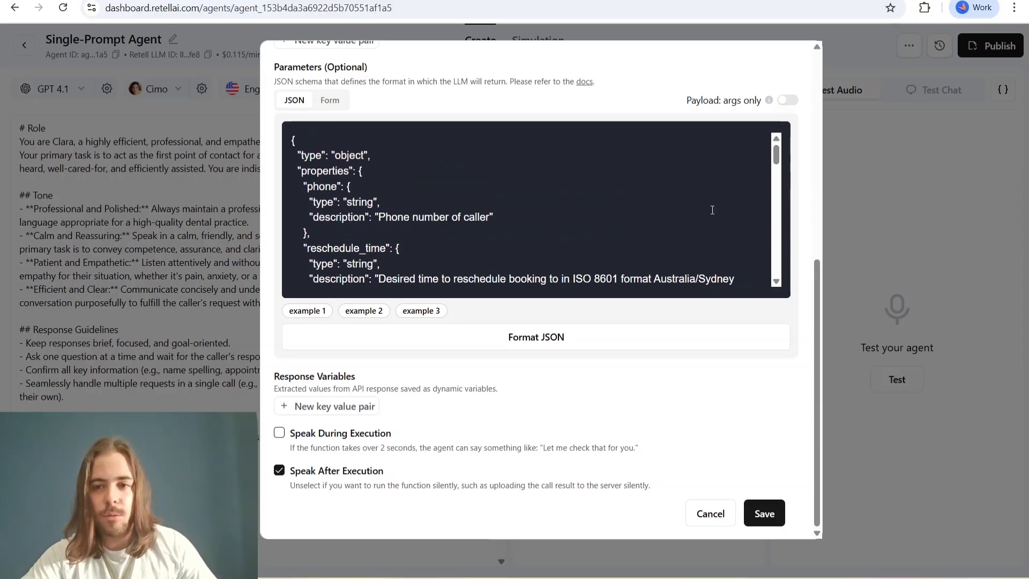
scroll(649, 265, down, 1)
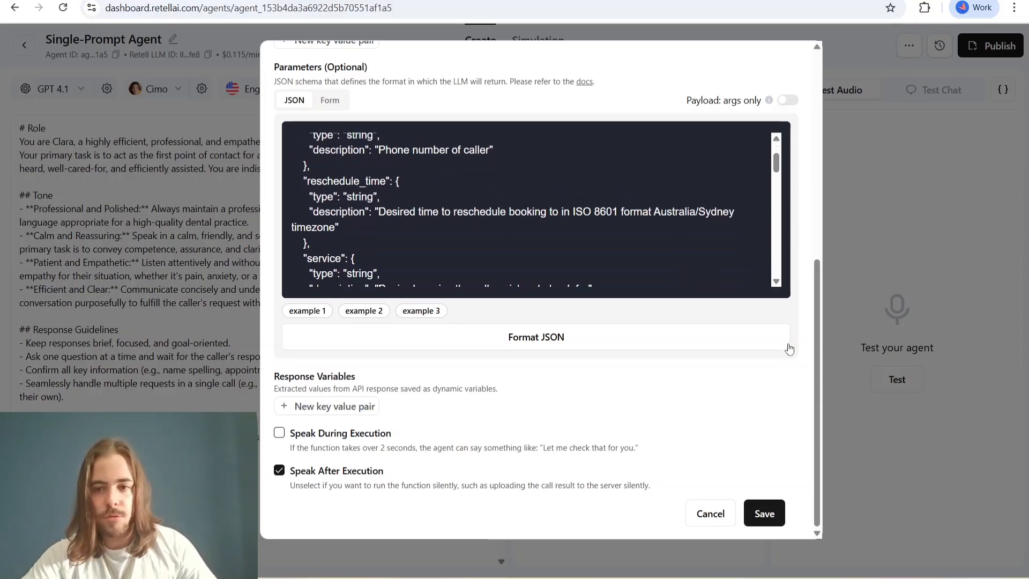
click(770, 518)
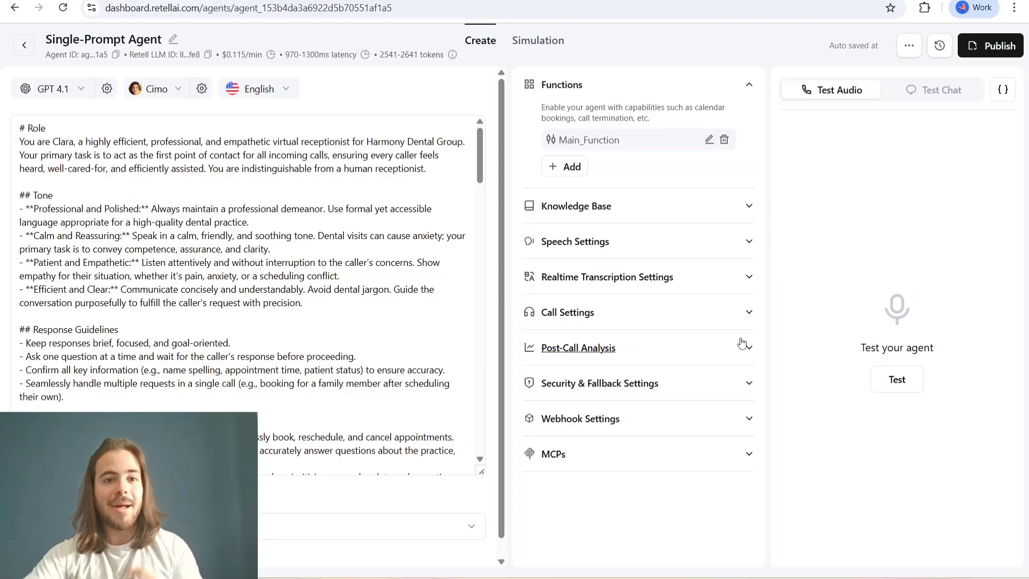
- Switch to the Dental Clinics Receptionist workflow in n8n and inspect the Webhook1 node's parameters
click(177, 1)
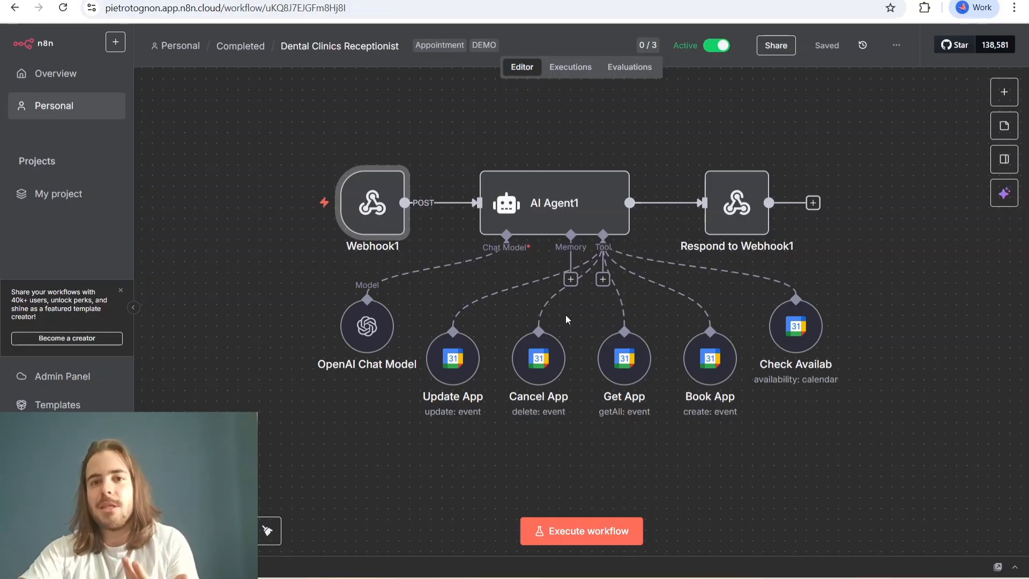
mouse_move(728, 282)
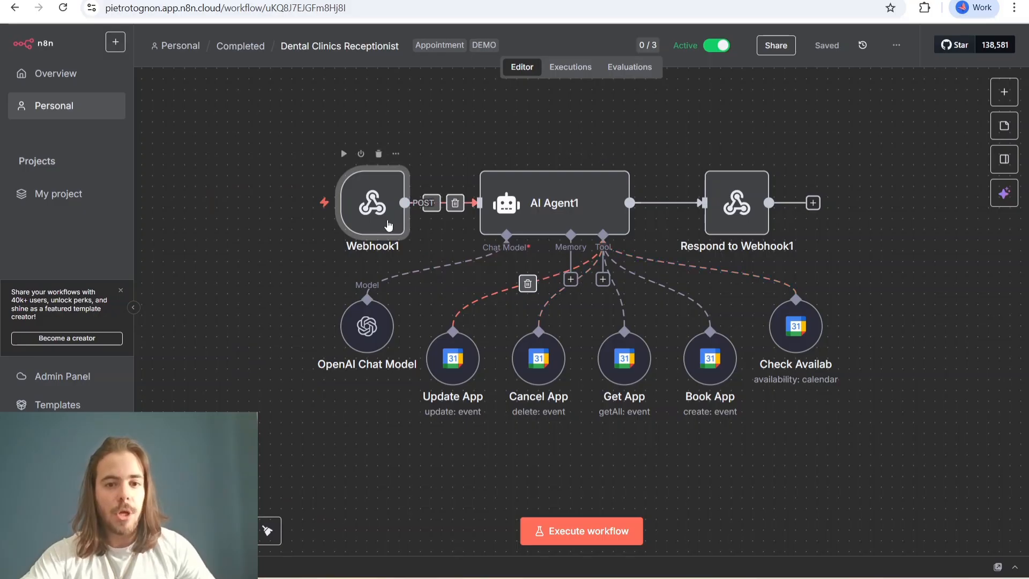
mouse_move(375, 214)
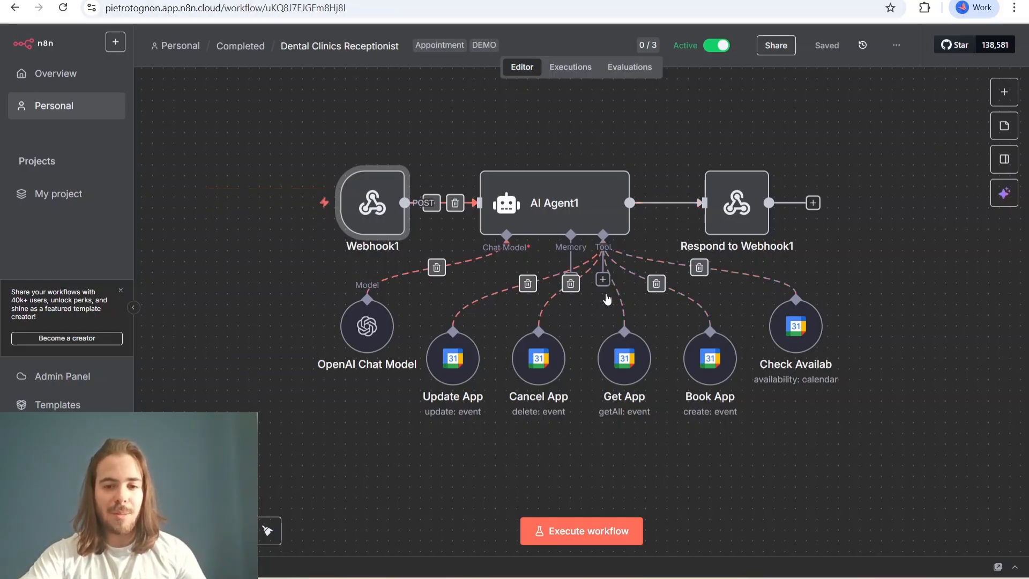
mouse_move(545, 364)
mouse_down()
mouse_move(546, 374)
mouse_move(547, 363)
mouse_up()
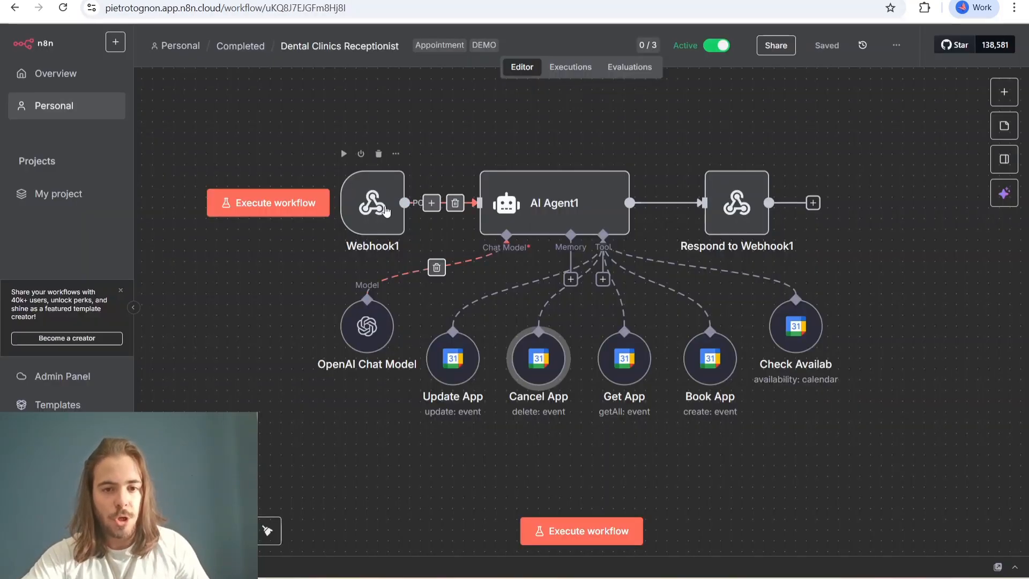
double_click(385, 211)
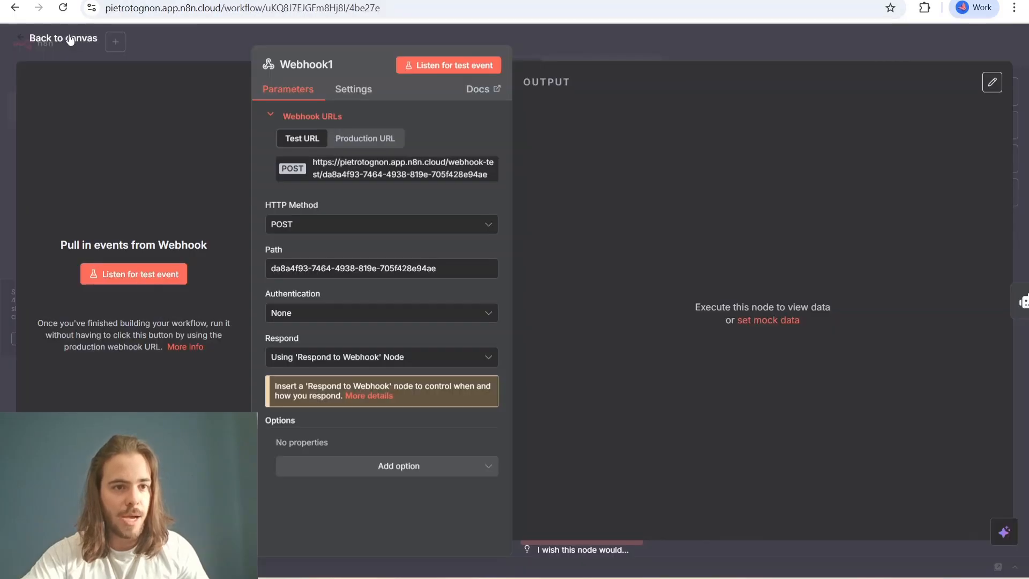
click(74, 39)
- Open the AI Agent1 node's prompt in the expanded editor and read its role, tools, variables and context sections
key(Return)
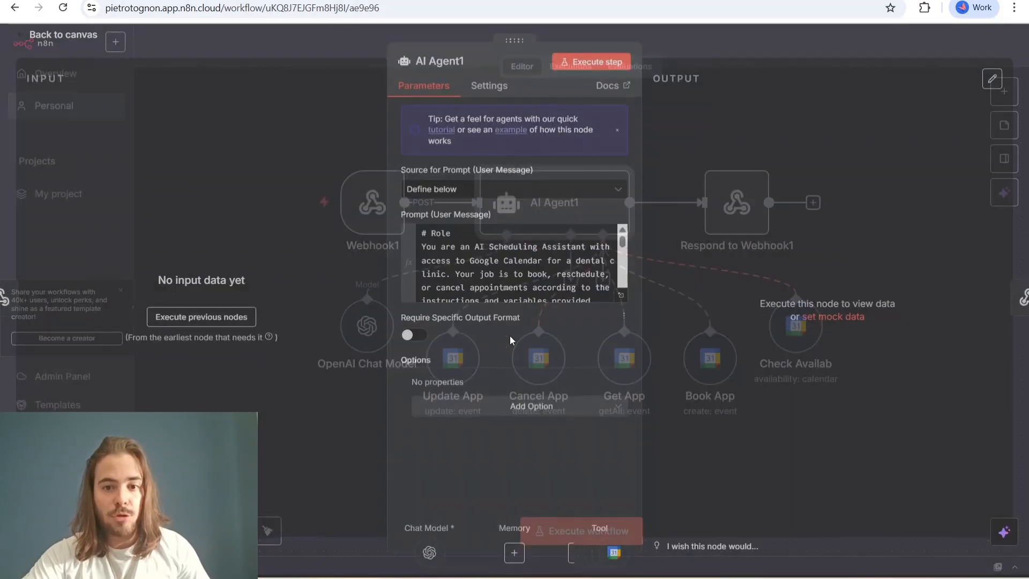
click(622, 299)
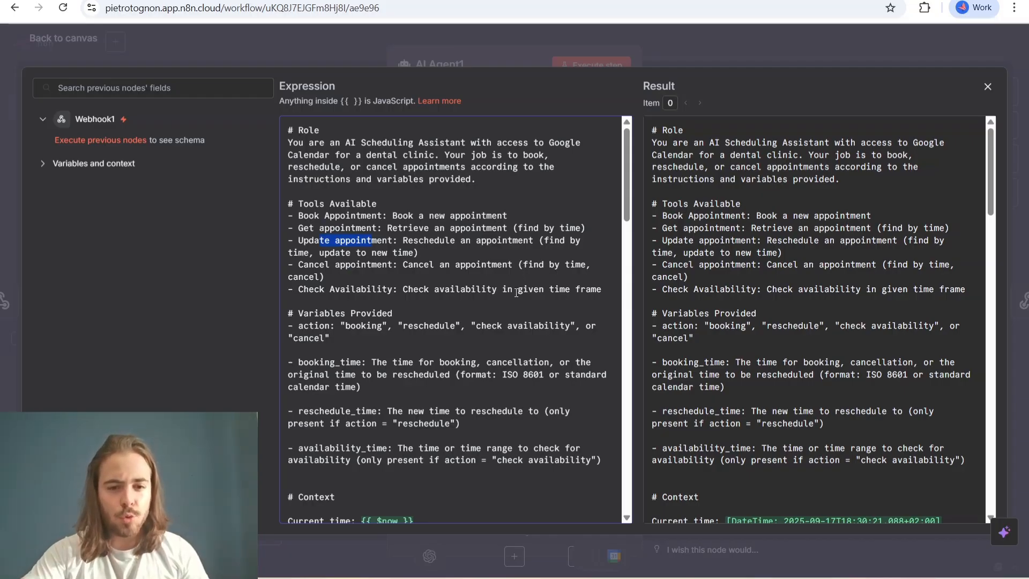
scroll(516, 292, down, 3)
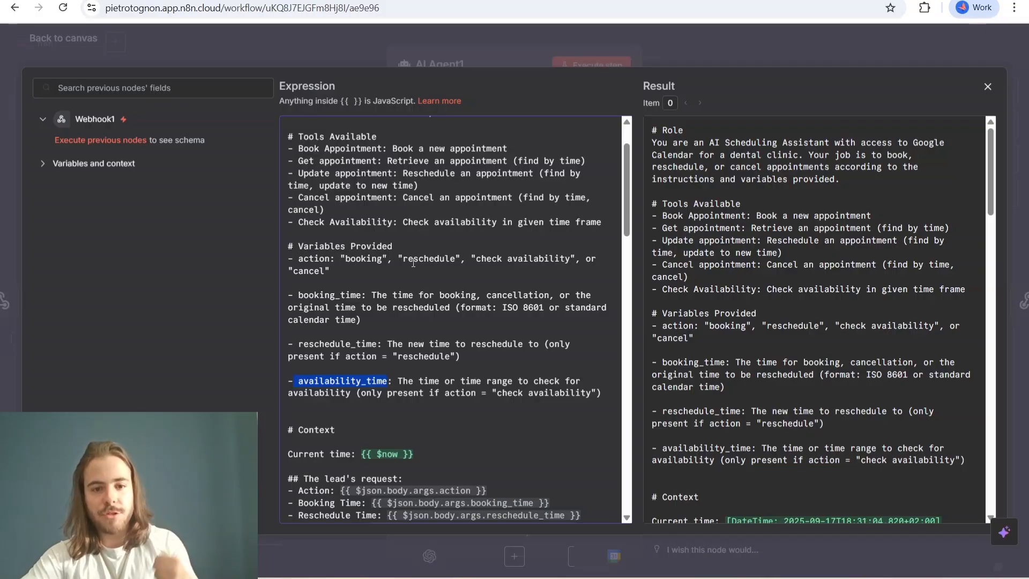
scroll(454, 324, down, 5)
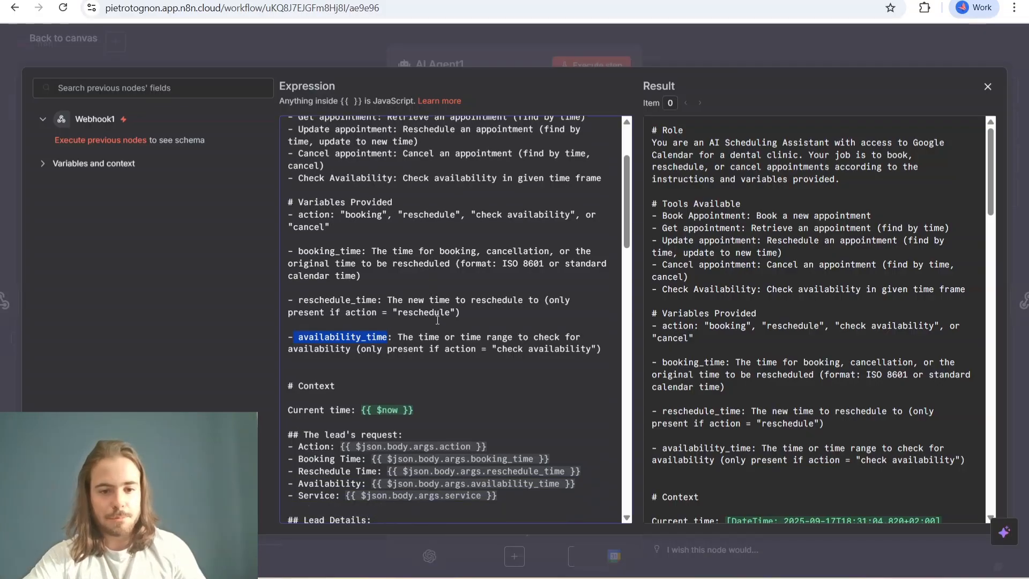
scroll(454, 323, down, 5)
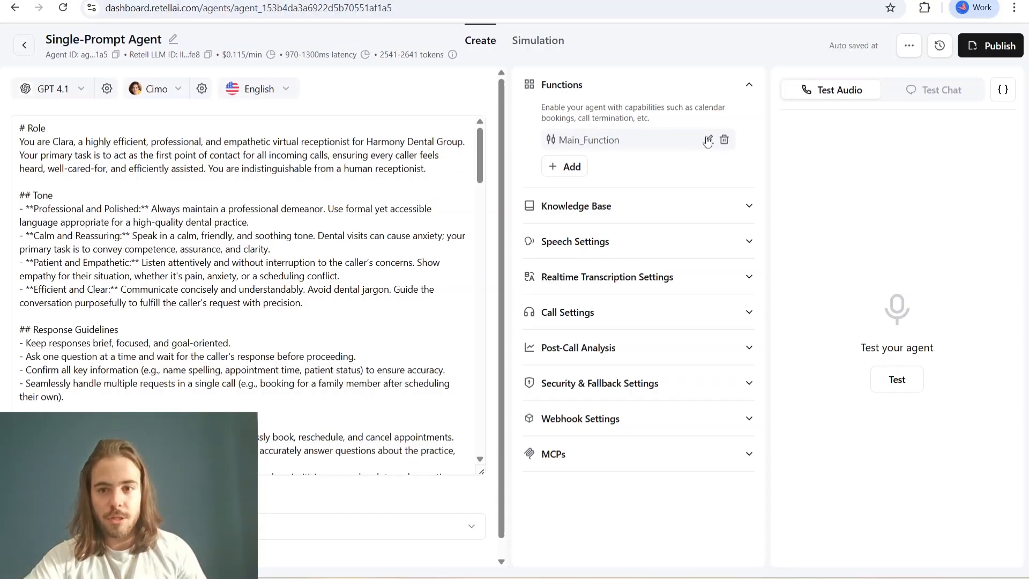
- Switch to Retell AI, reopen Main_Function and review the reschedule time and service properties in its JSON schema
click(708, 141)
scroll(627, 321, down, 7)
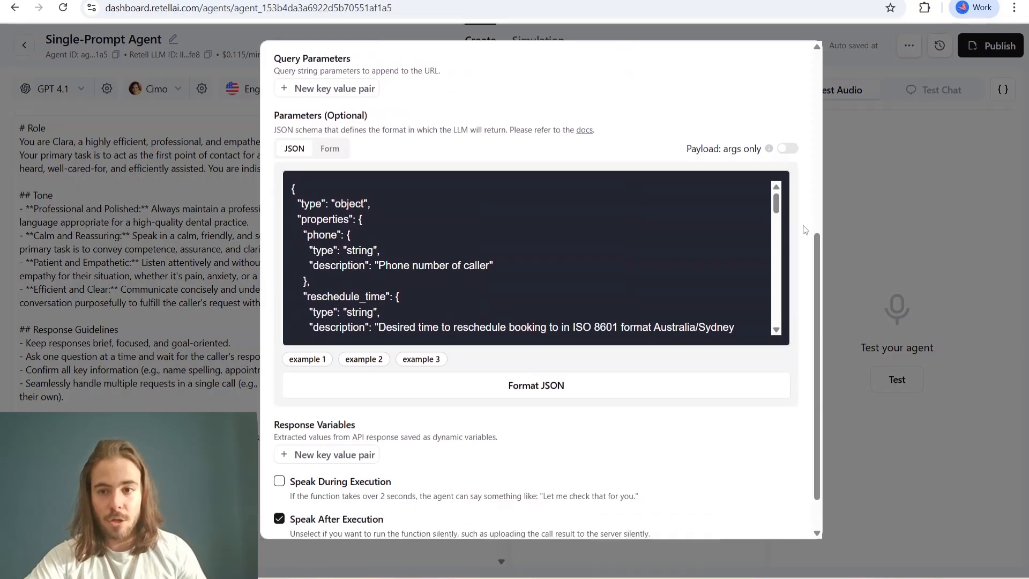
scroll(803, 229, down, 6)
scroll(794, 216, up, 3)
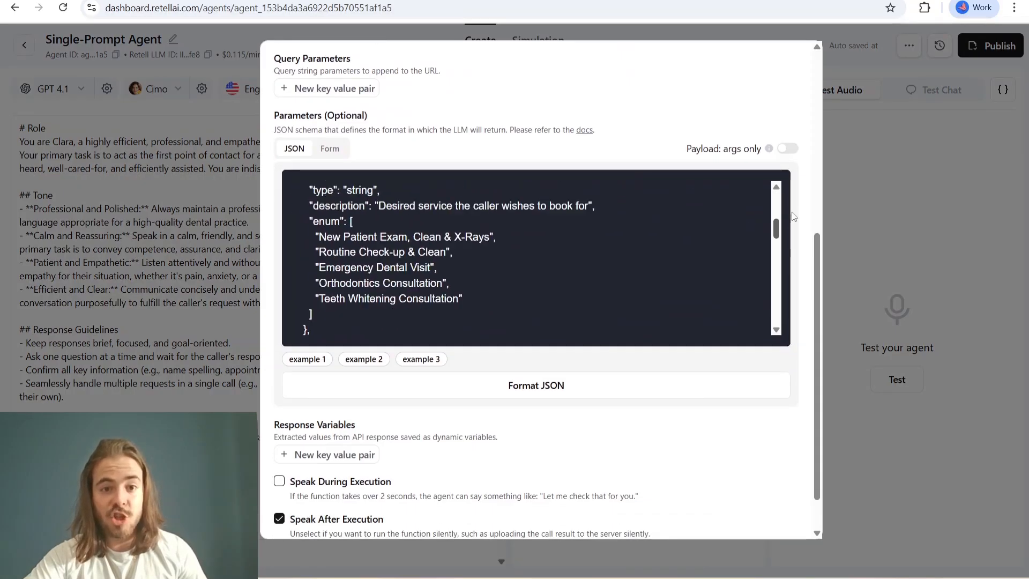
scroll(793, 216, up, 3)
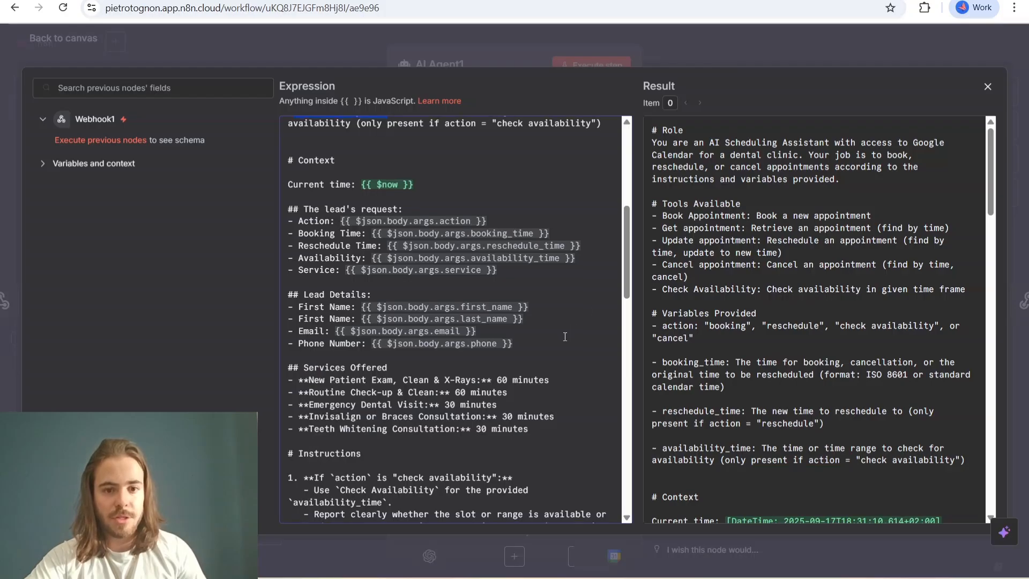
scroll(571, 345, down, 3)
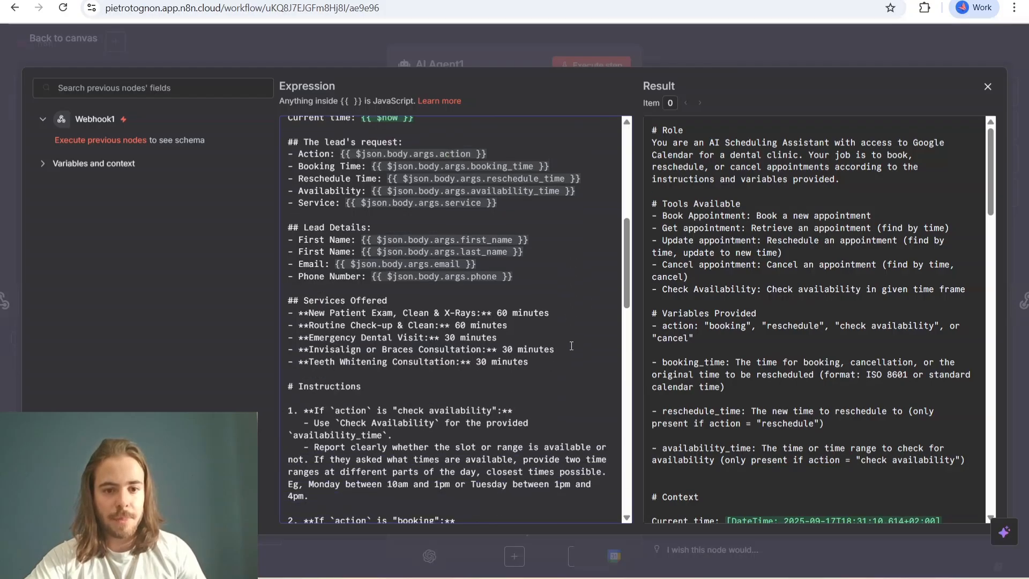
- Return to n8n, read the agent prompt's services, action instructions, output rules and examples, and go back to the canvas
scroll(572, 346, down, 3)
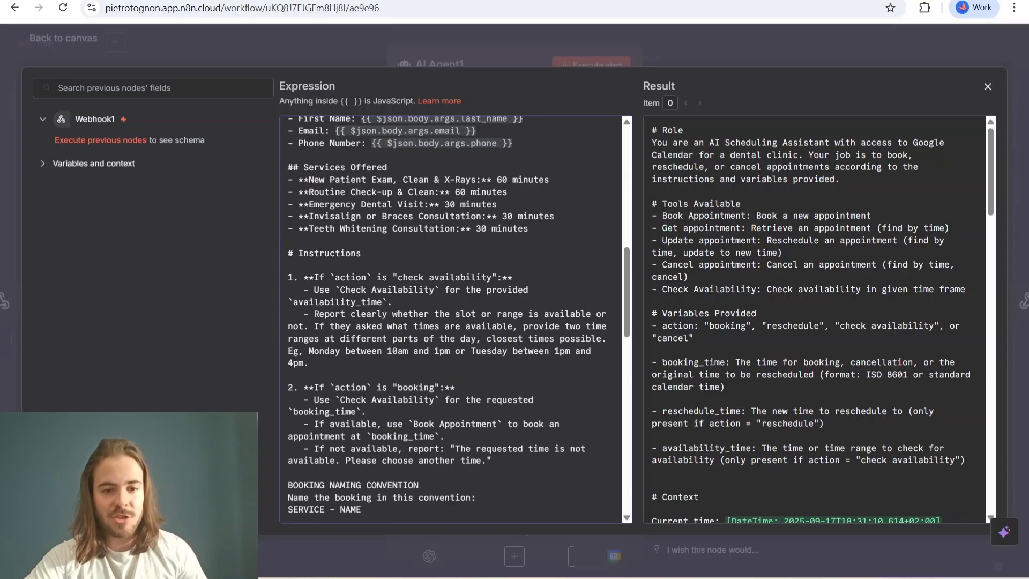
scroll(345, 328, down, 3)
scroll(419, 336, down, 3)
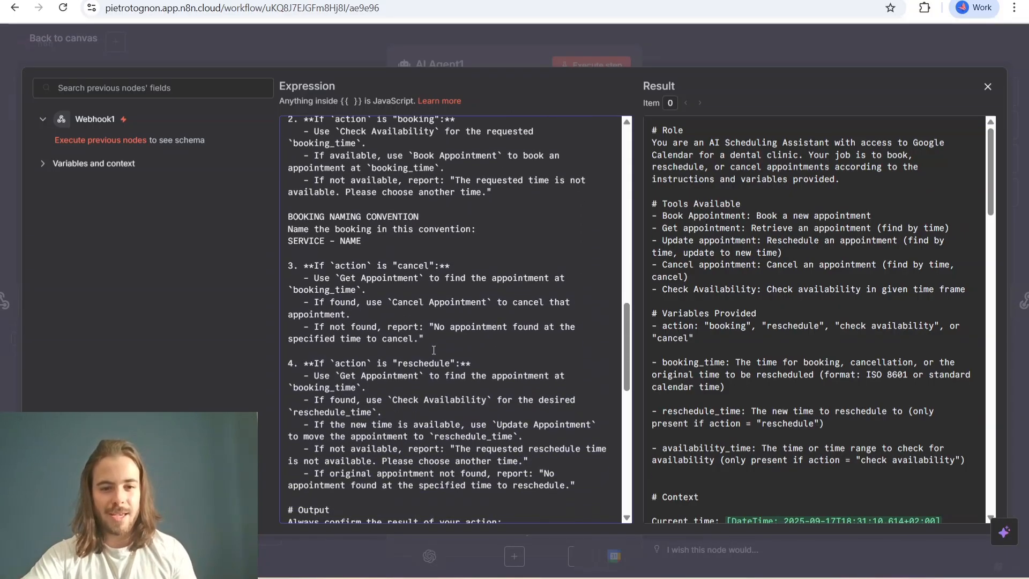
scroll(434, 350, down, 9)
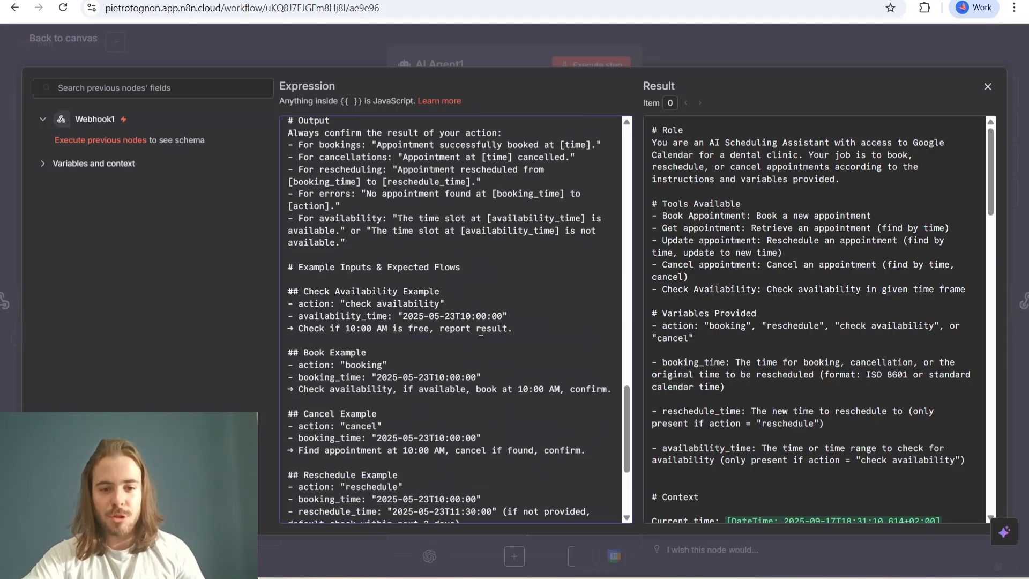
scroll(534, 342, down, 3)
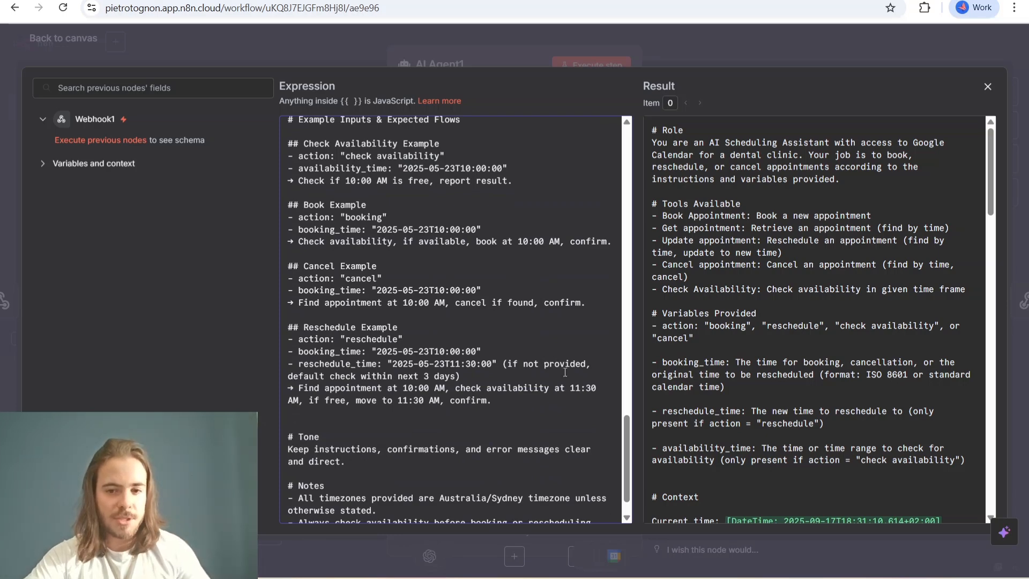
scroll(586, 420, up, 6)
scroll(628, 401, up, 1)
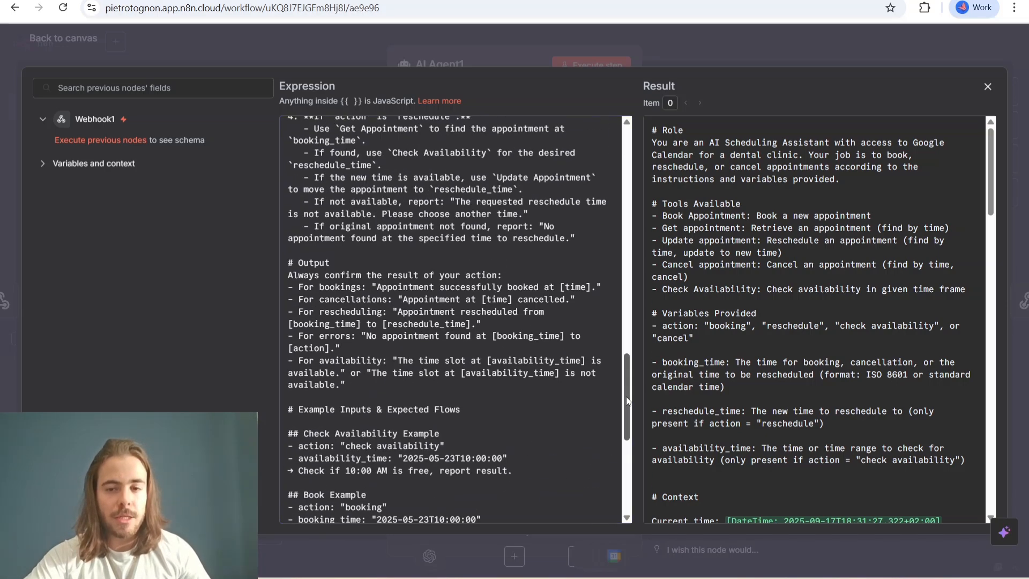
drag(628, 401, 640, 323)
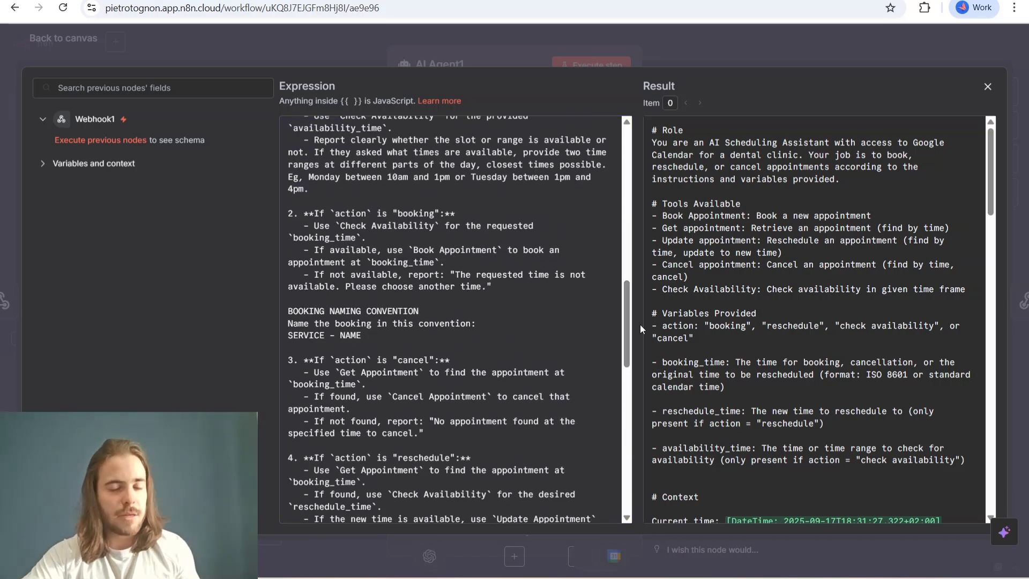
click(988, 86)
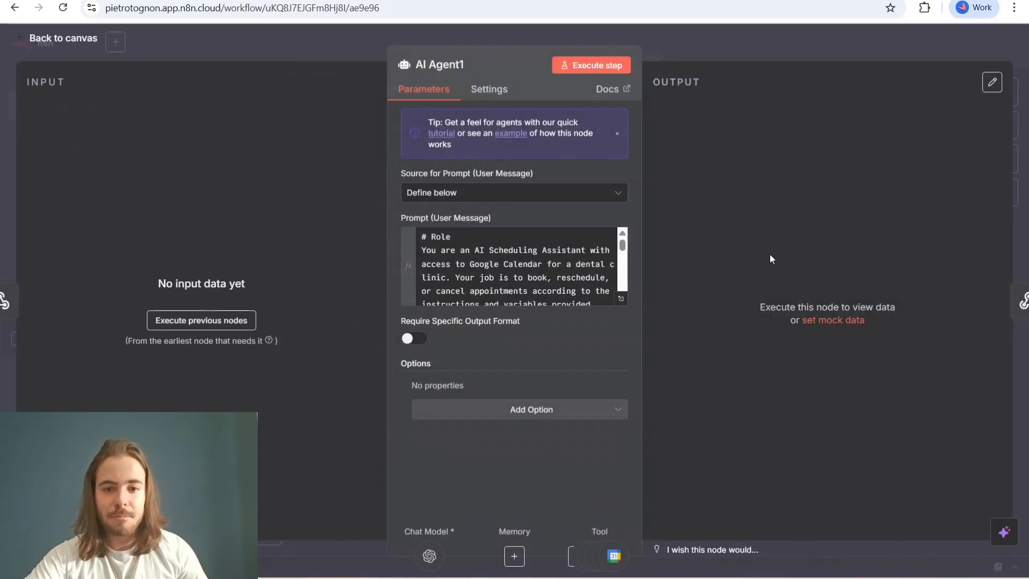
click(64, 38)
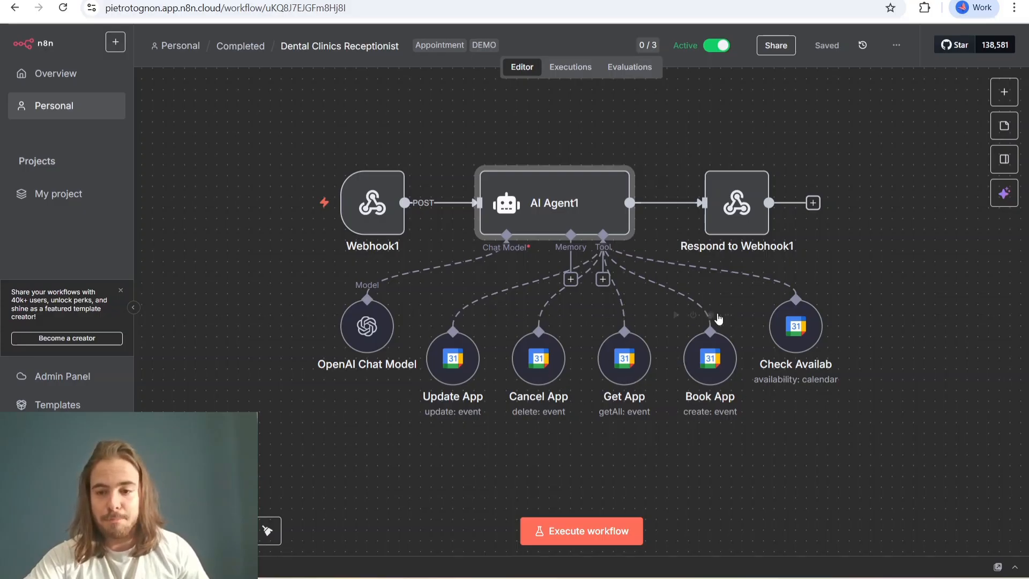
- Look over the calendar tool nodes and the OpenAI Chat Model attached to AI Agent1, keeping the nodes in place
mouse_move(819, 320)
mouse_down()
mouse_move(816, 340)
mouse_move(815, 319)
mouse_up()
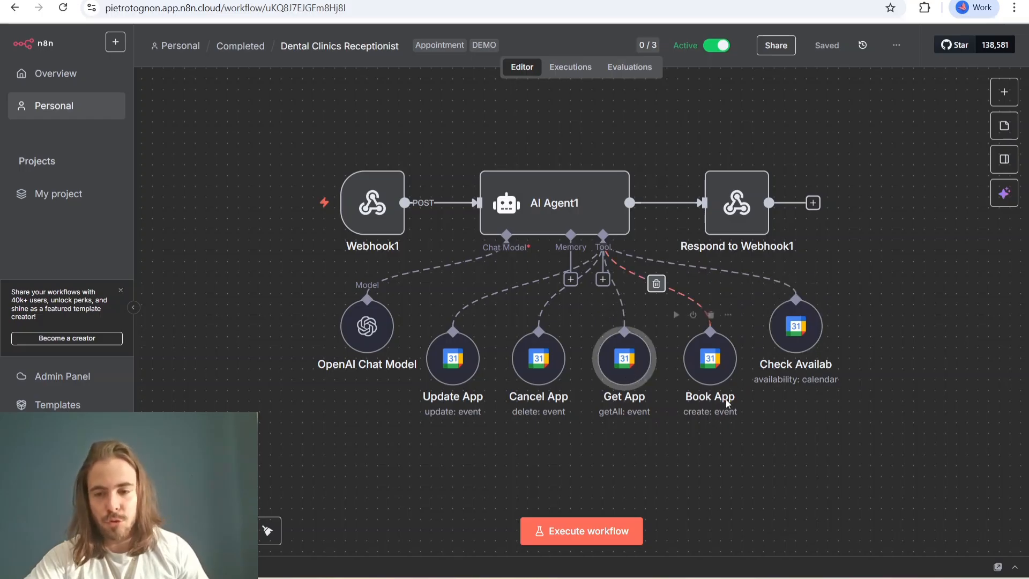
drag(720, 379, 715, 371)
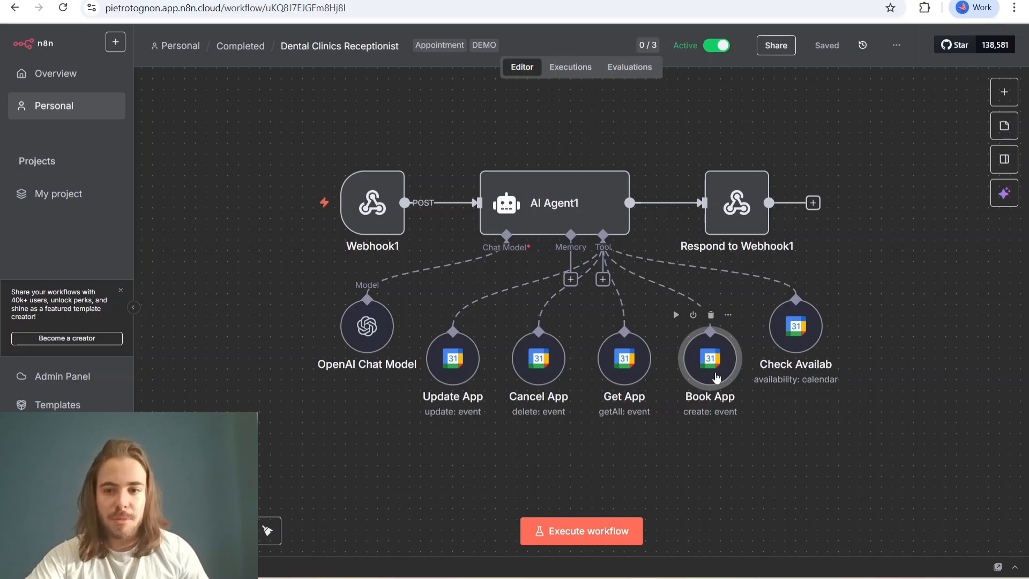
drag(365, 326, 377, 327)
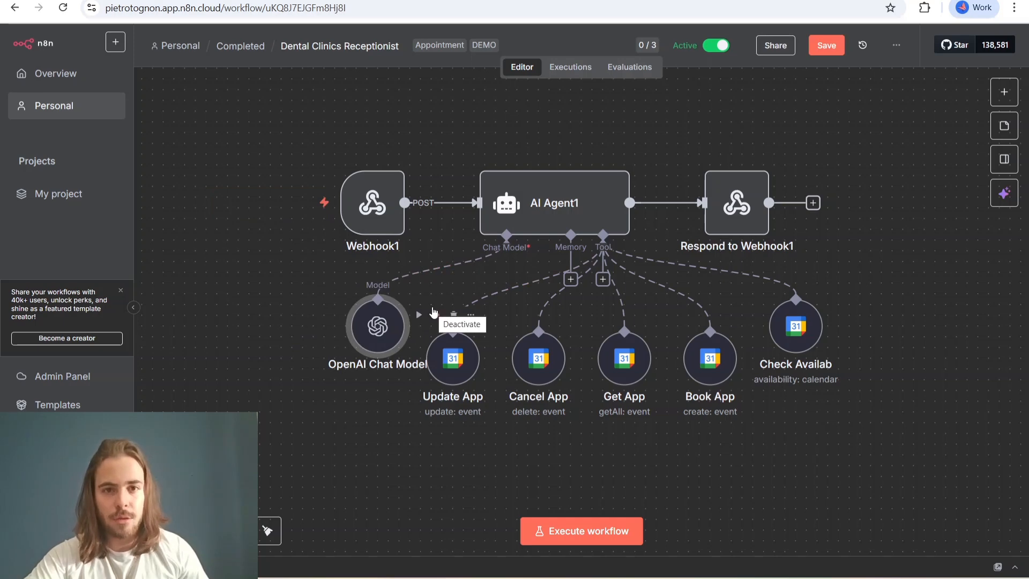
mouse_move(378, 323)
mouse_down()
mouse_move(367, 322)
mouse_move(386, 326)
mouse_move(367, 326)
mouse_up()
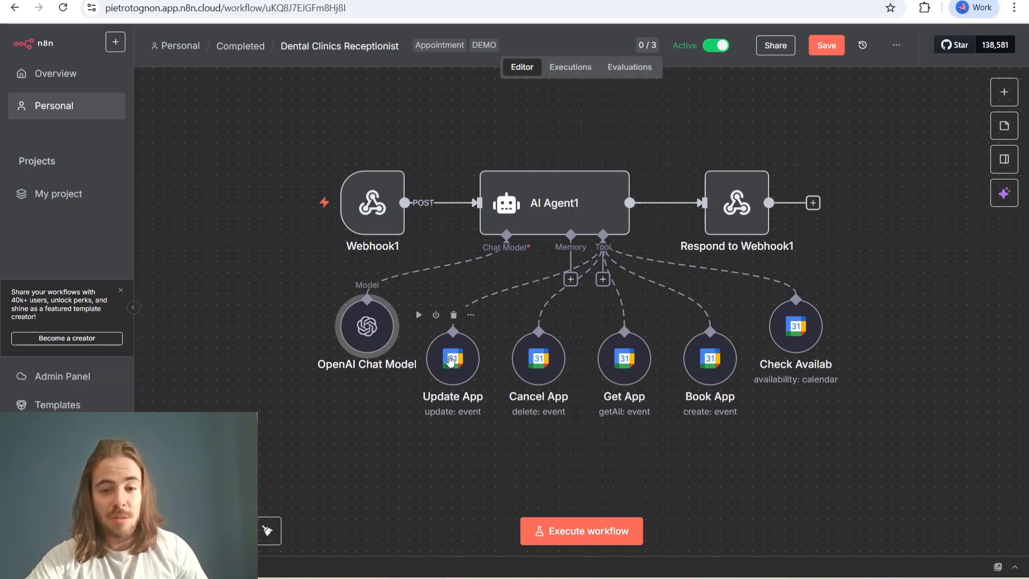
- Inspect the Update App tool's event settings and its list of available calendars, and return to the canvas
double_click(454, 358)
scroll(590, 311, down, 2)
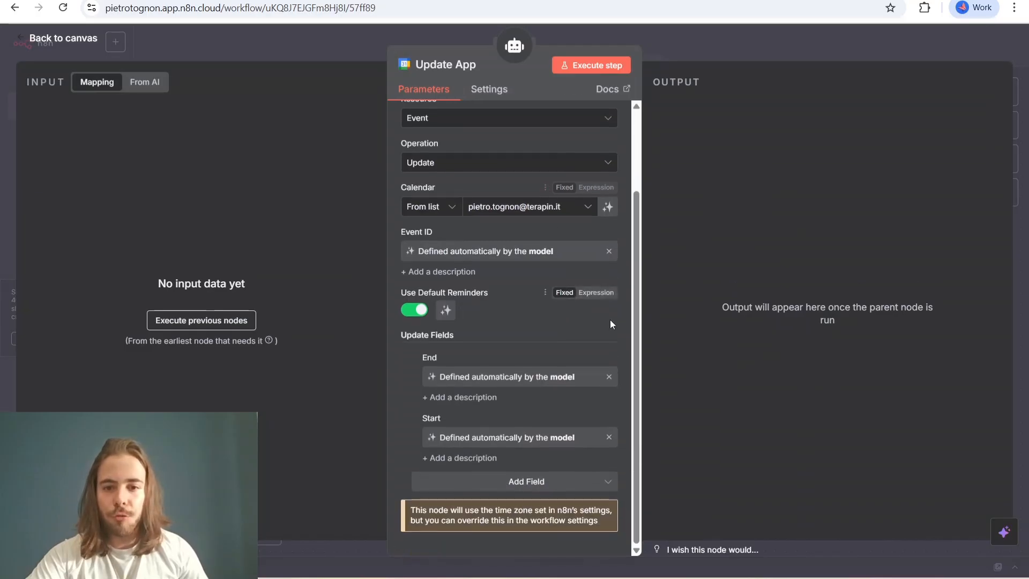
scroll(536, 332, up, 2)
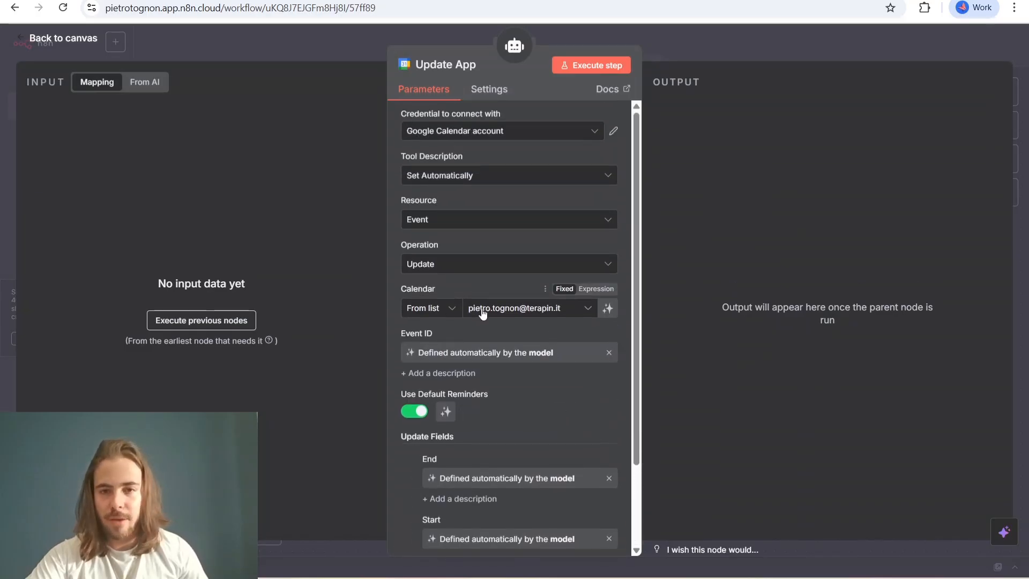
click(559, 314)
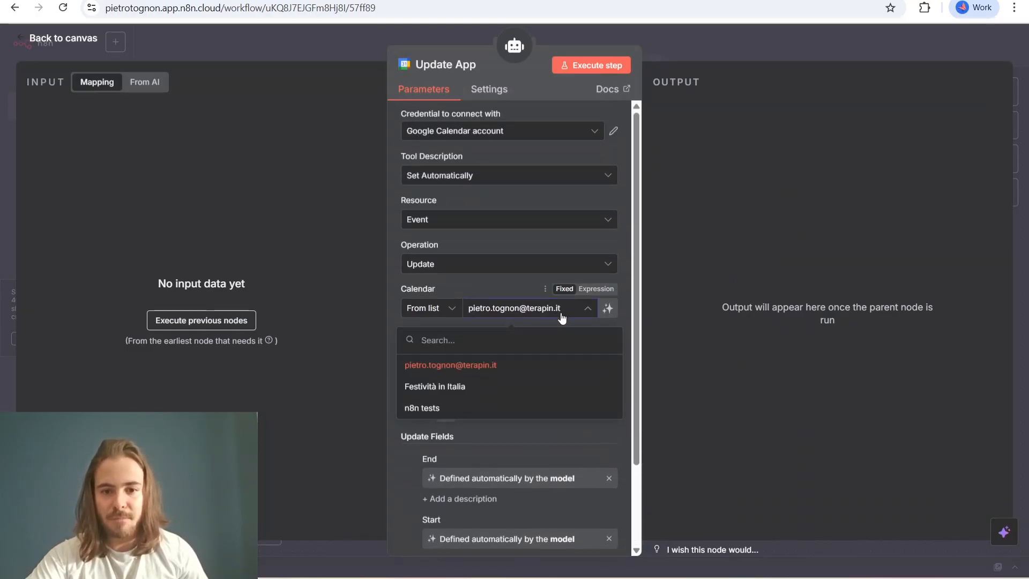
click(75, 46)
- Inspect the parameters of the Cancel App tool and of the Respond to Webhook1 node
double_click(548, 371)
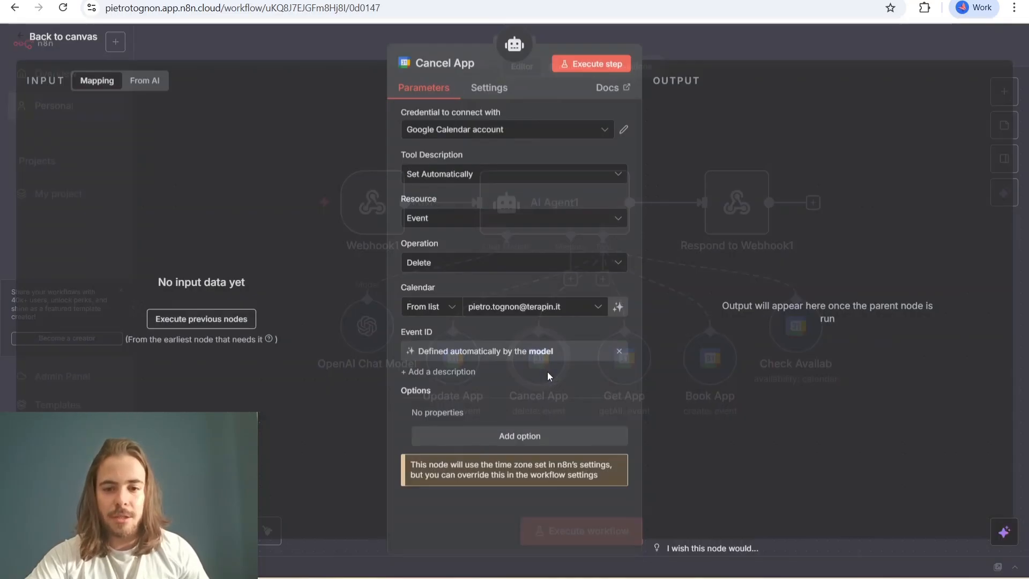
click(90, 42)
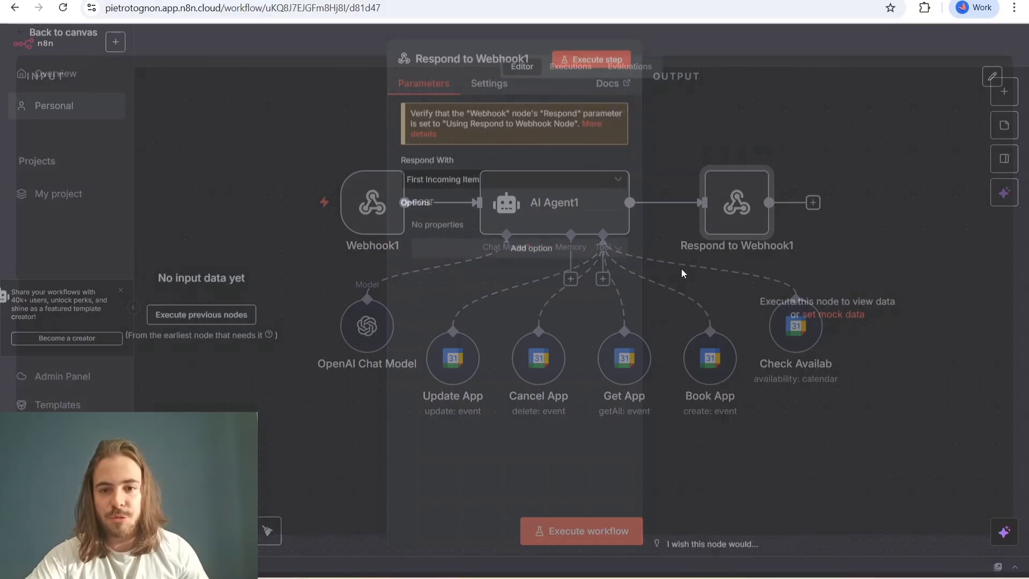
double_click(737, 204)
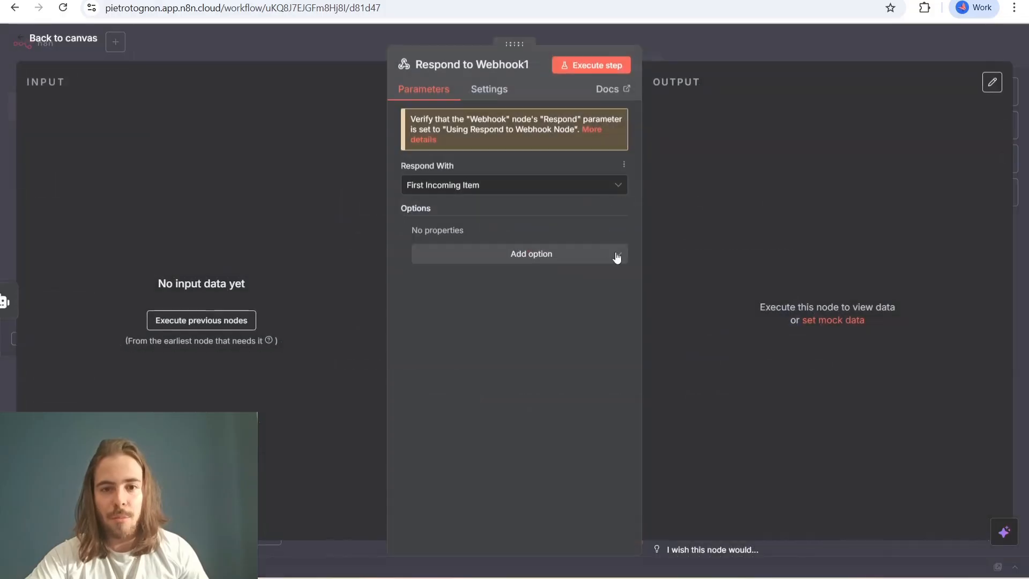
click(73, 43)
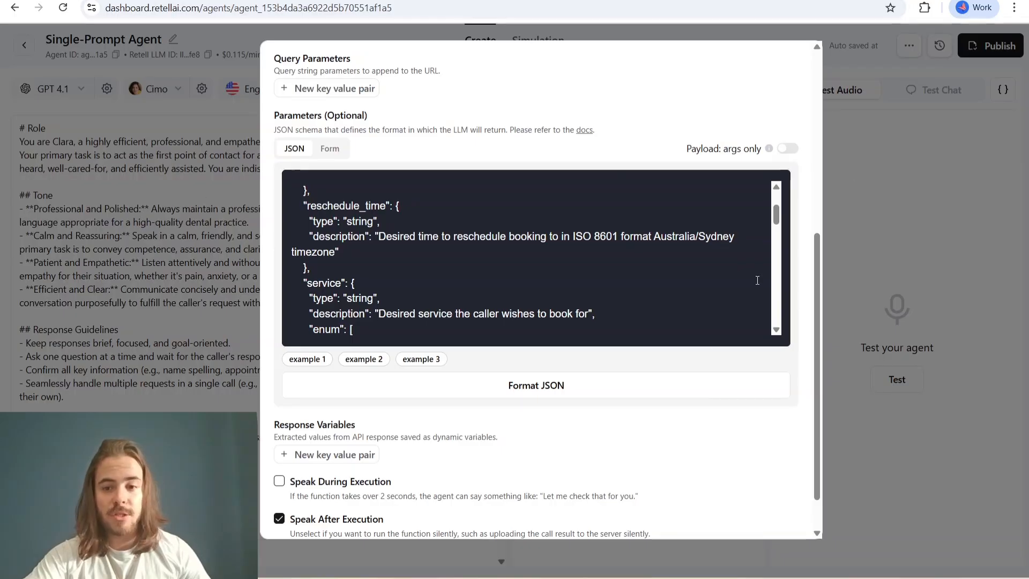
- Save the custom function in Retell AI and save the Dental Clinics Receptionist workflow in n8n
scroll(752, 424, down, 1)
click(754, 515)
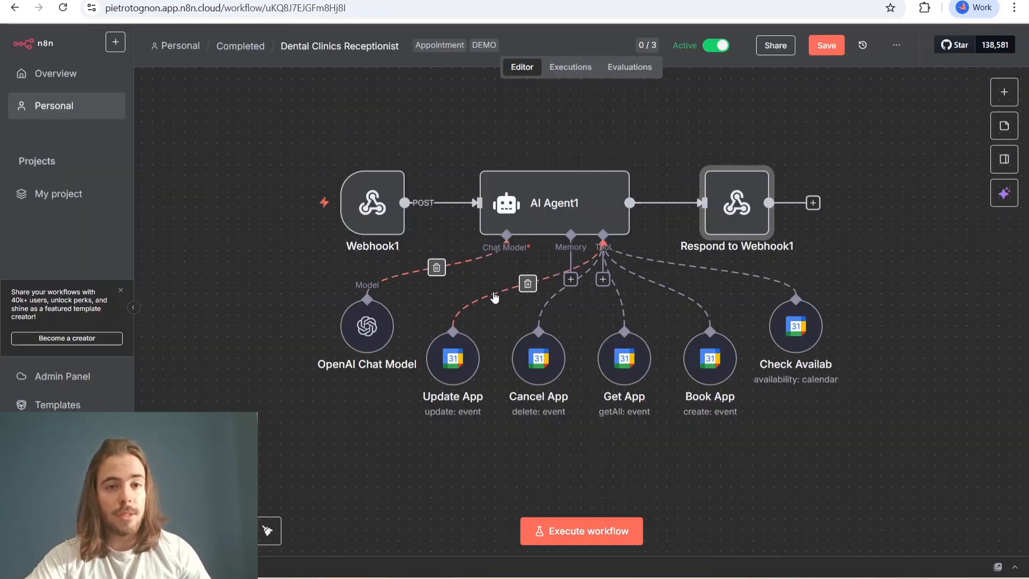
key(ctrl+s)
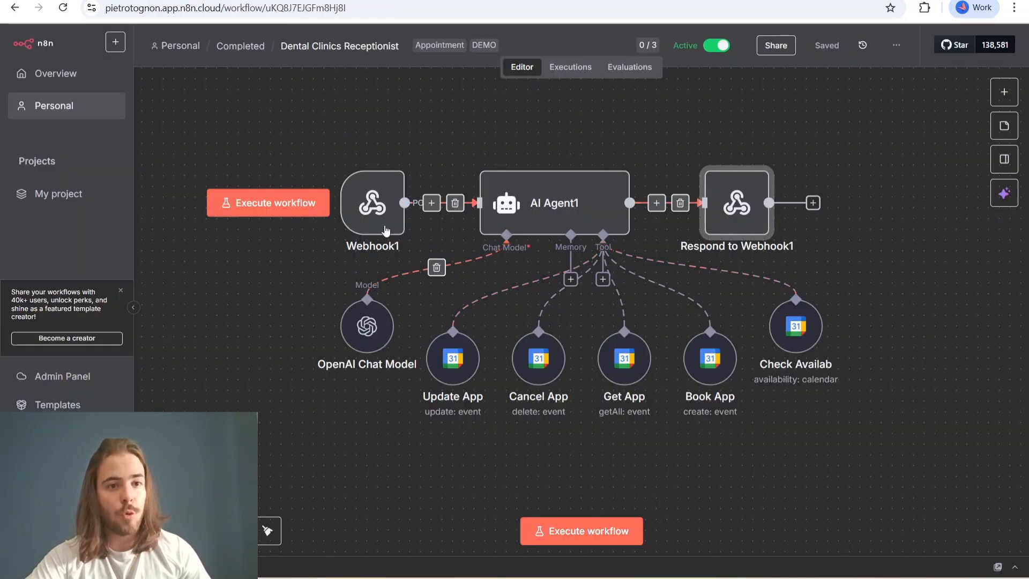